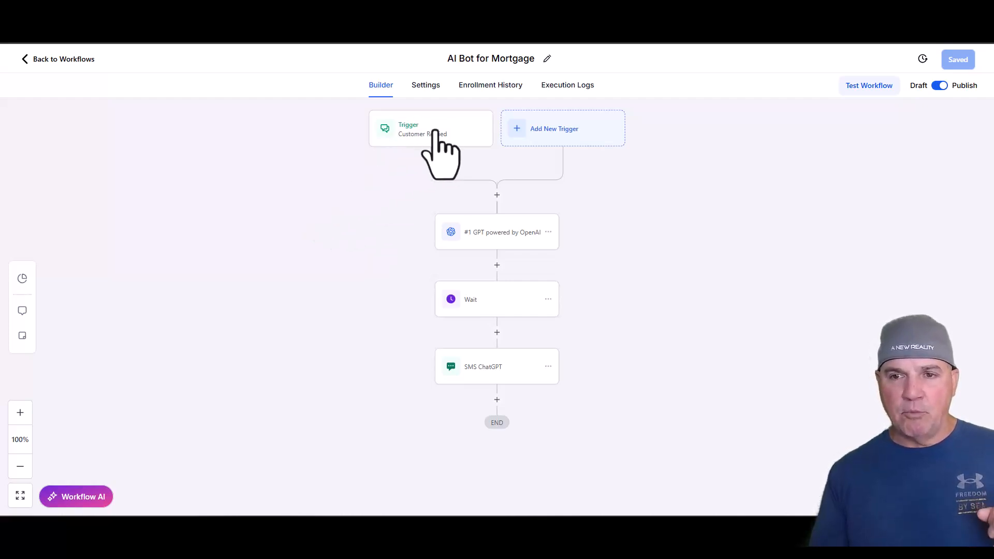
- Review the model, chat history, prompt and advanced settings of the GPT powered by OpenAI action in the AI Bot for Mortgage workflow
click(515, 235)
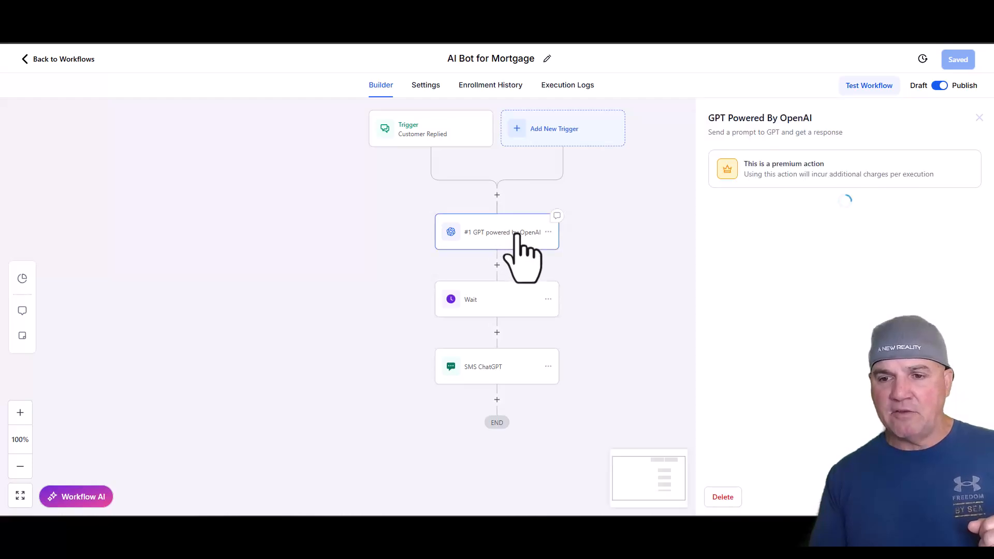
scroll(832, 430, down, 3)
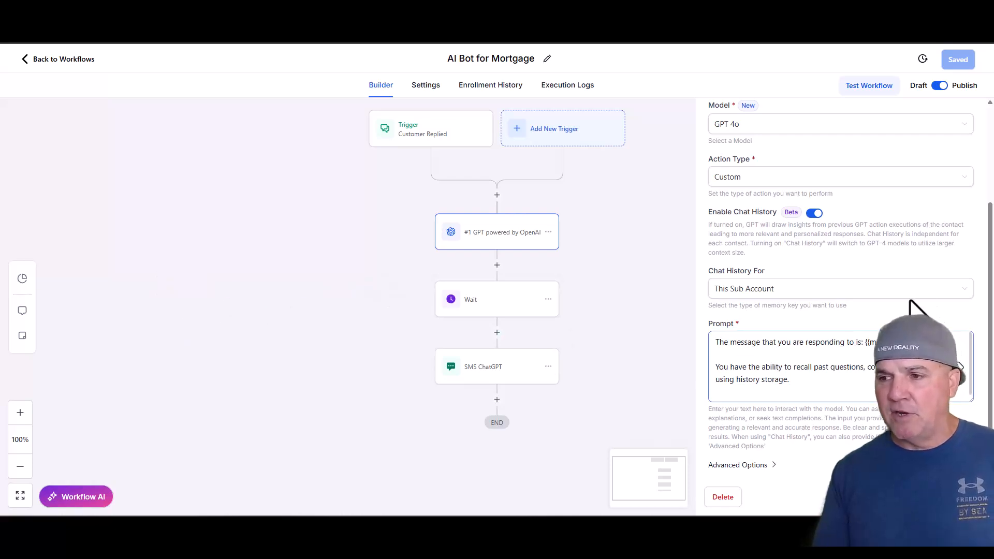
scroll(957, 366, down, 1)
scroll(957, 366, down, 1)
scroll(960, 366, up, 2)
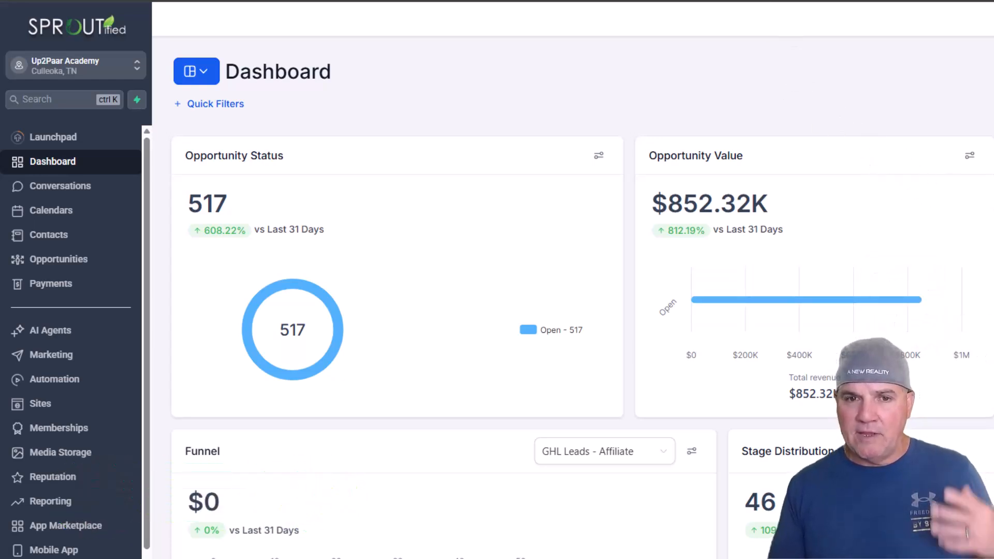
- Fill the mortgage request form with the contact's saved name, e-mail and phone number, and submit the request
click(752, 1)
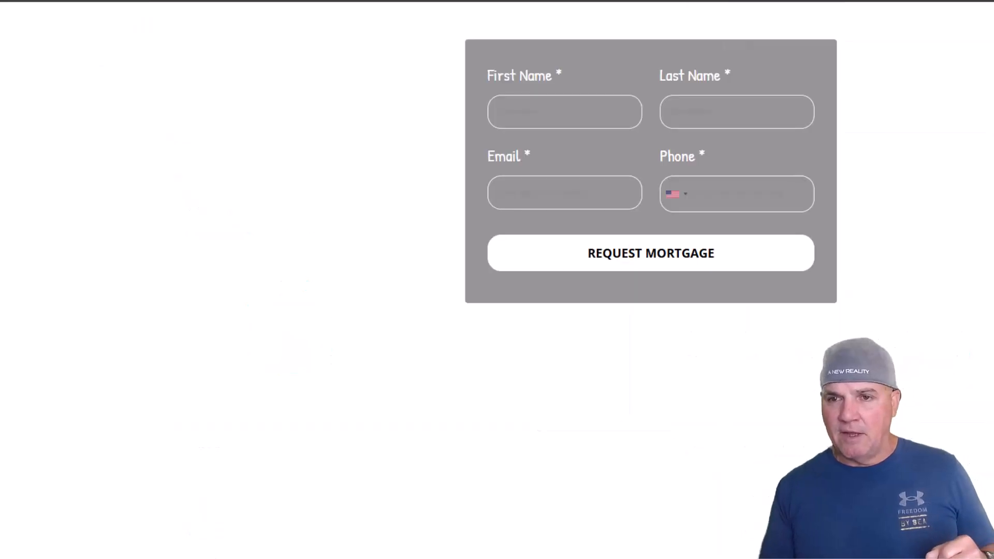
click(523, 115)
click(582, 153)
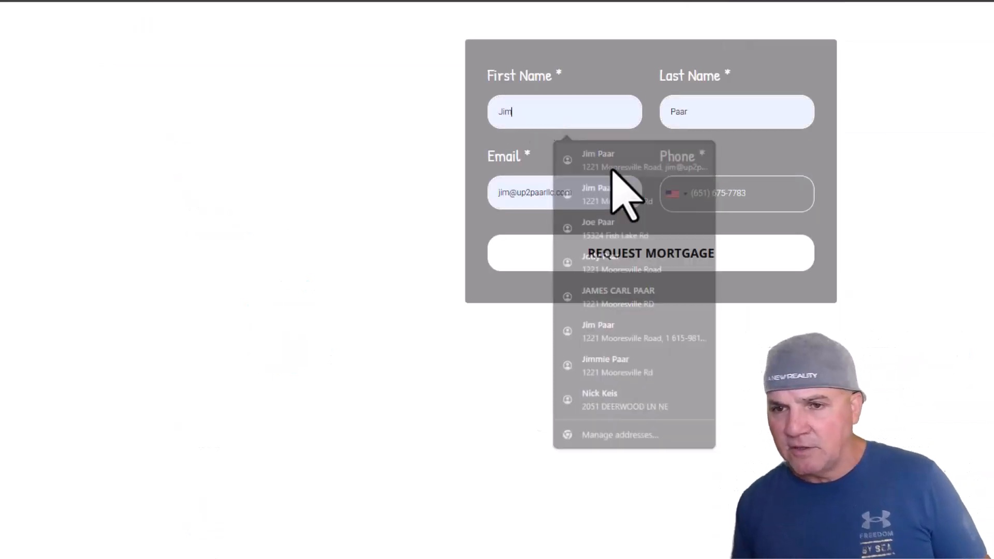
click(691, 259)
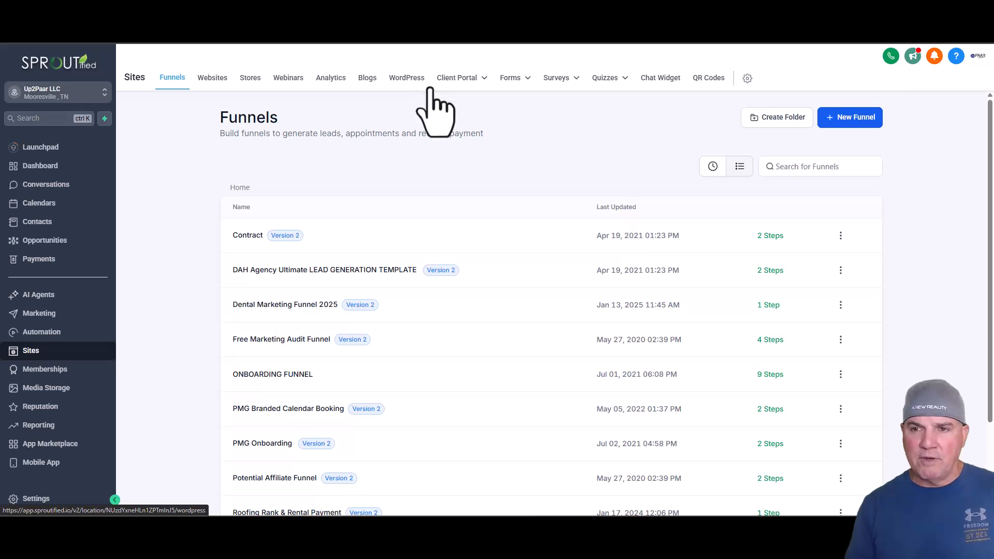
- Create a new blank workflow from the automation workflow list
mouse_move(513, 86)
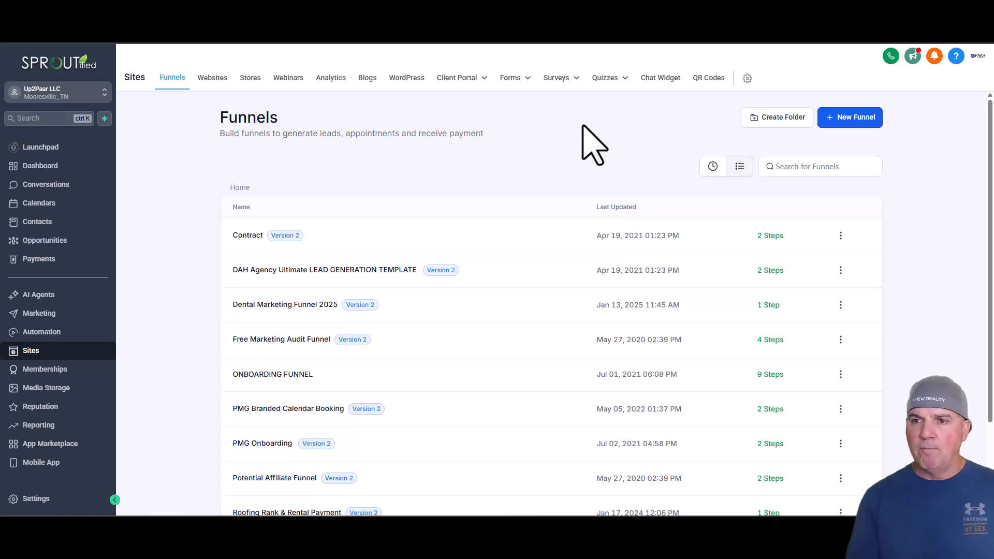
mouse_move(558, 83)
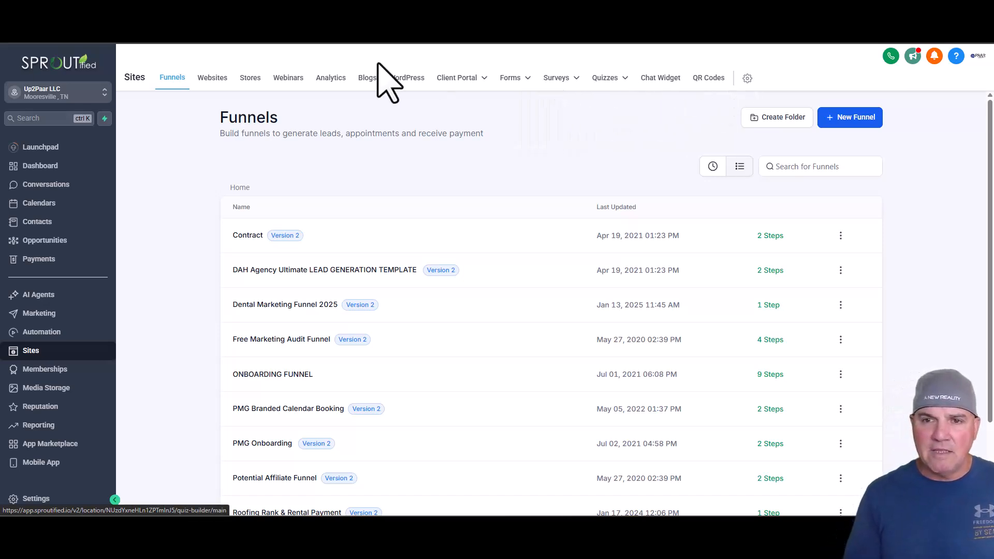
mouse_move(562, 102)
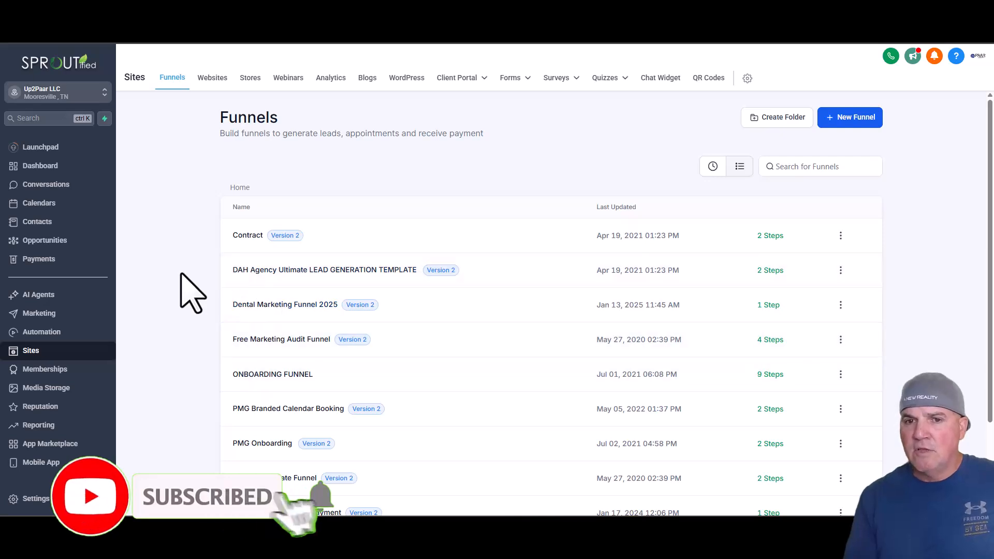
click(56, 336)
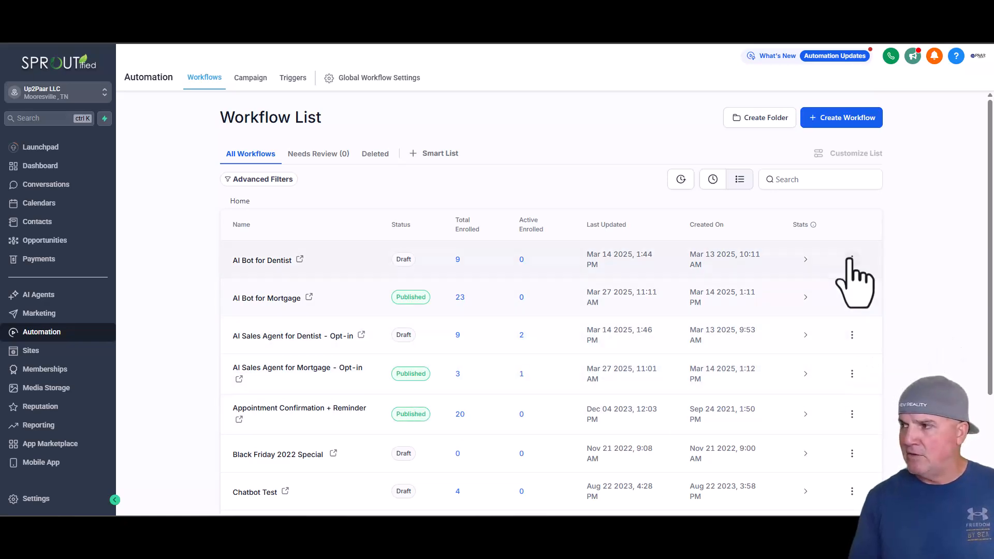
click(851, 123)
click(849, 160)
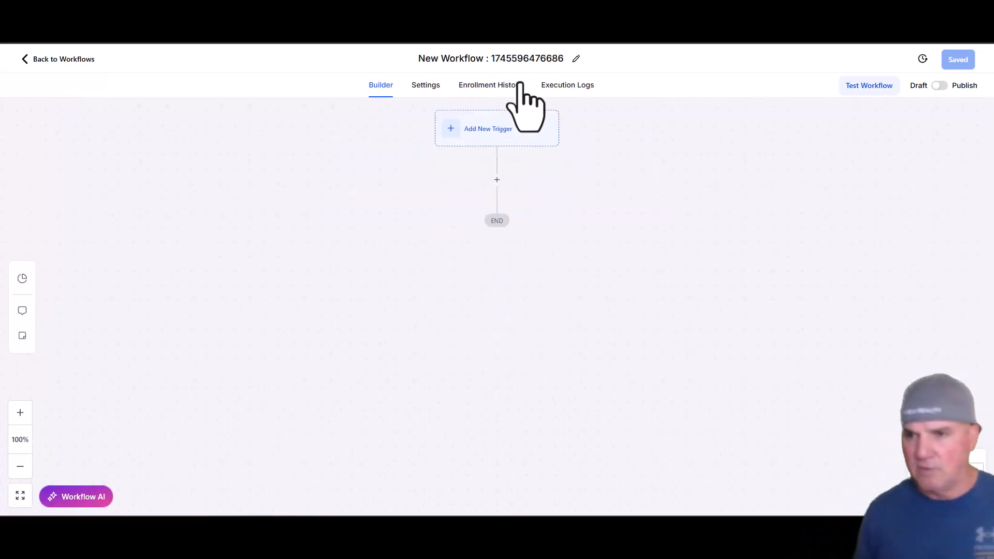
- Rename the workflow as "AI Sales Agent for Realtor - Opt-in"
click(570, 60)
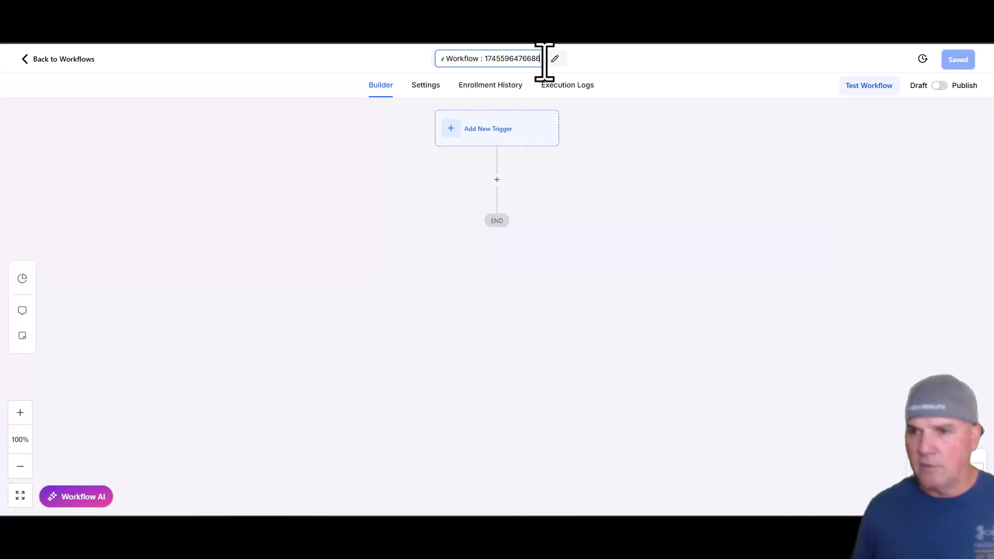
drag(544, 62, 445, 62)
key(ctrl+v)
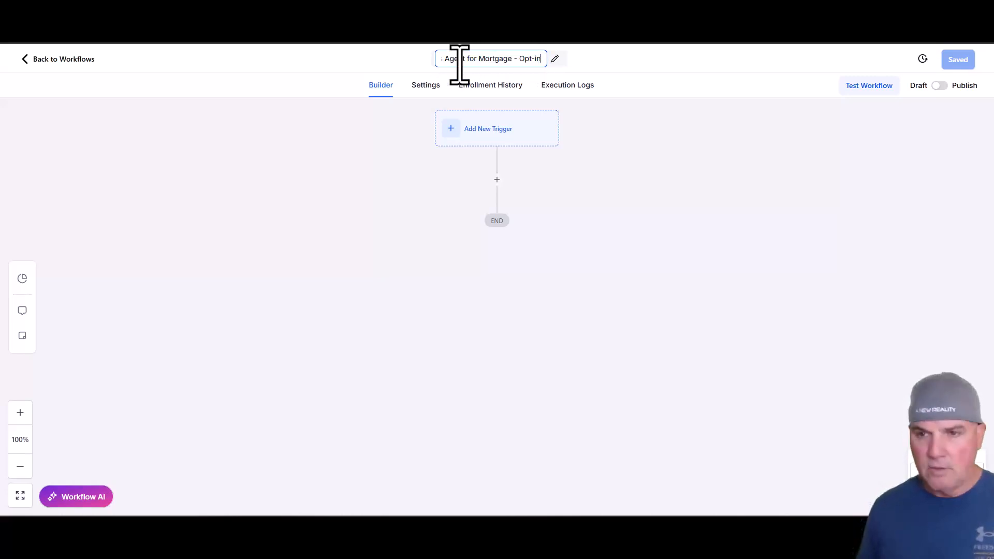
double_click(487, 62)
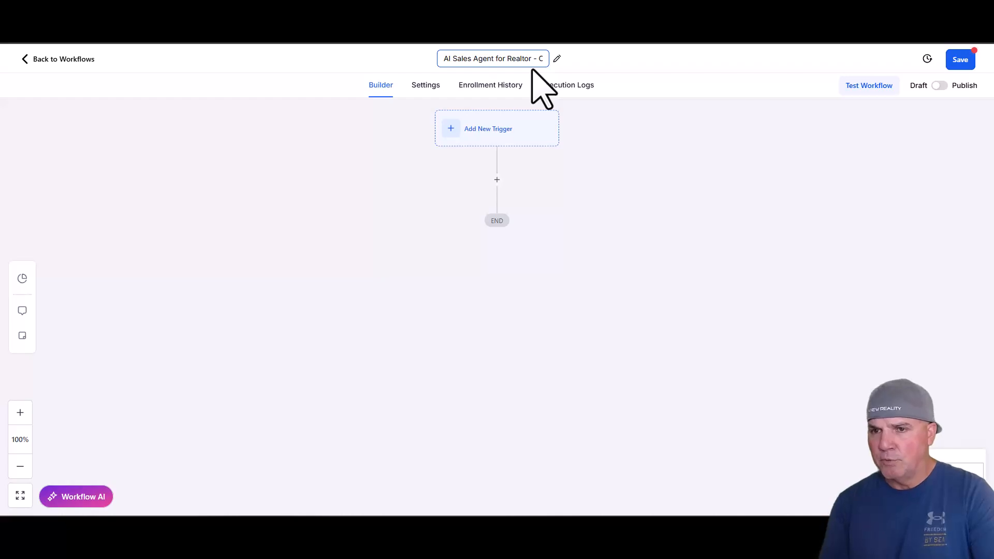
drag(533, 61, 545, 60)
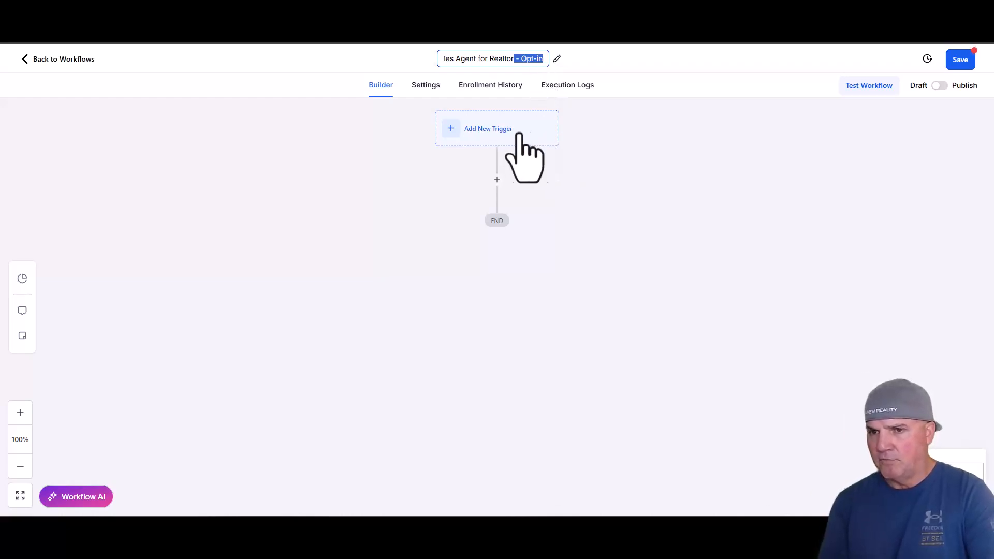
click(600, 154)
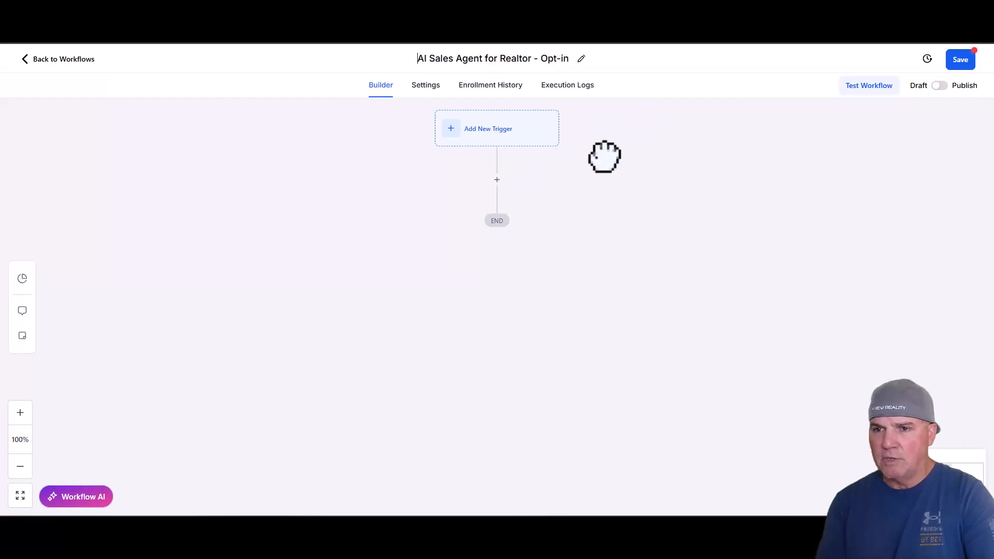
- Set up a Facebook Lead Form Submitted trigger filtered to the Sproutified page
click(487, 133)
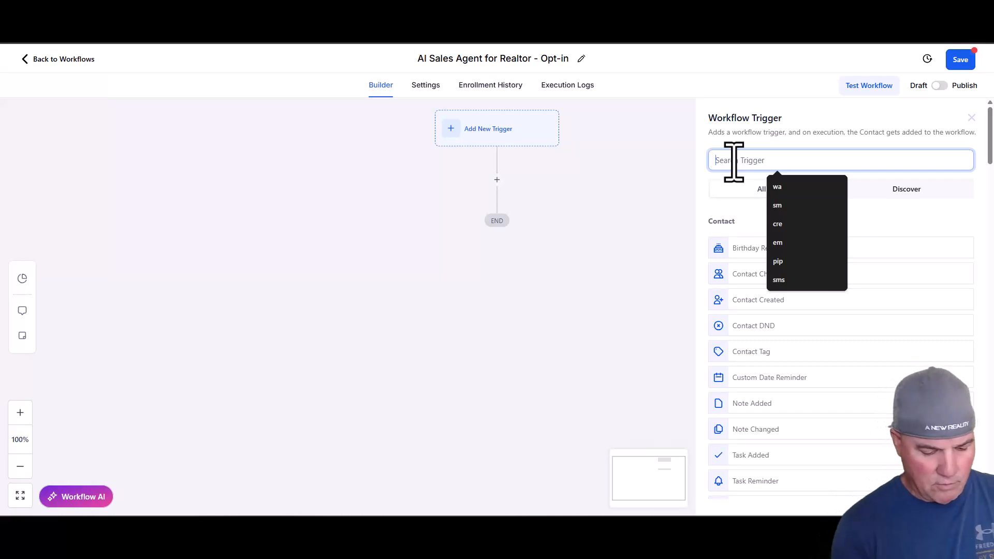
text(faceb)
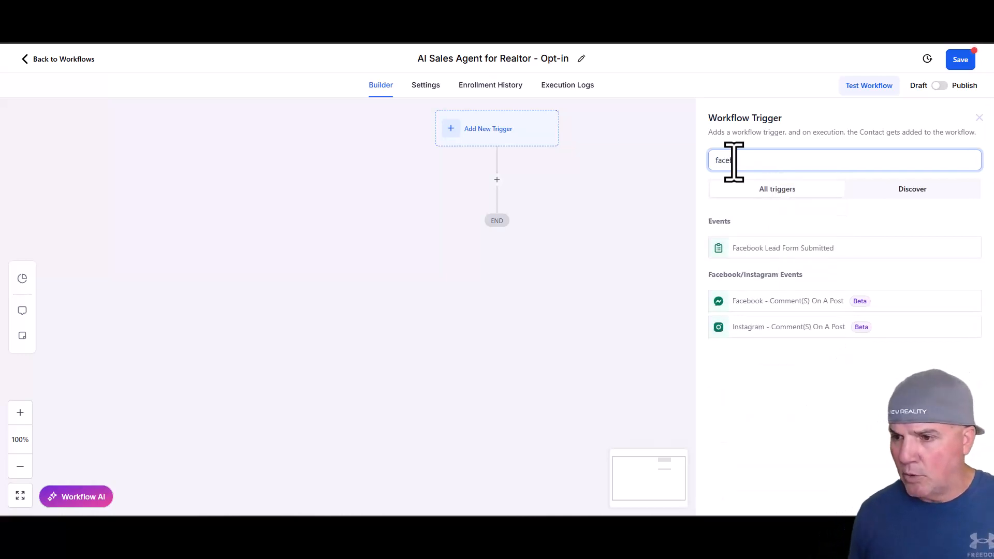
click(759, 253)
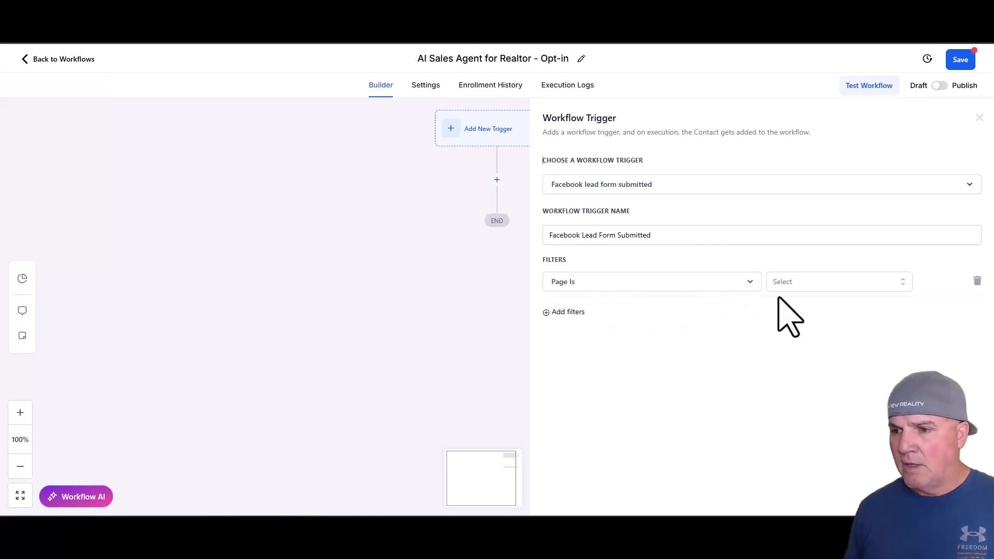
click(791, 284)
click(805, 329)
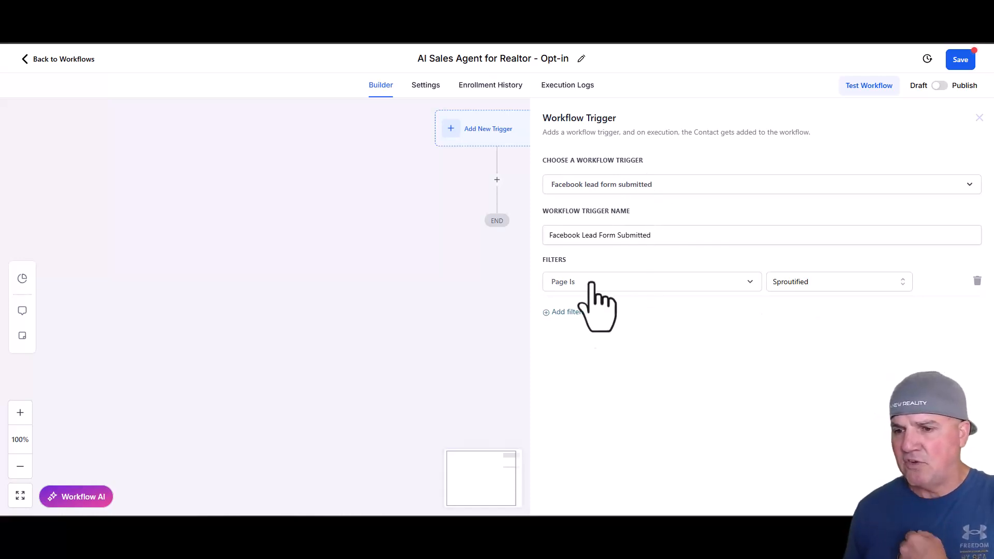
click(566, 312)
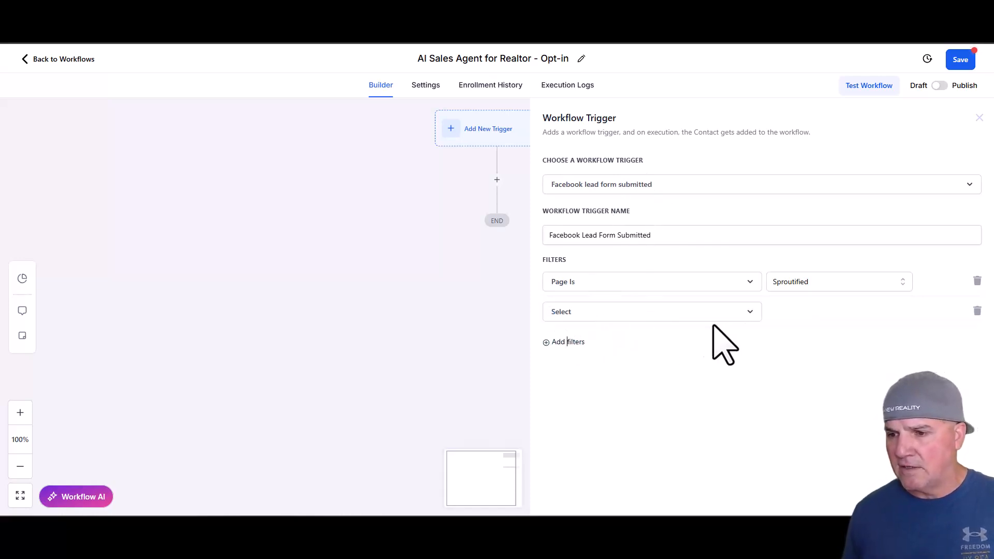
click(741, 313)
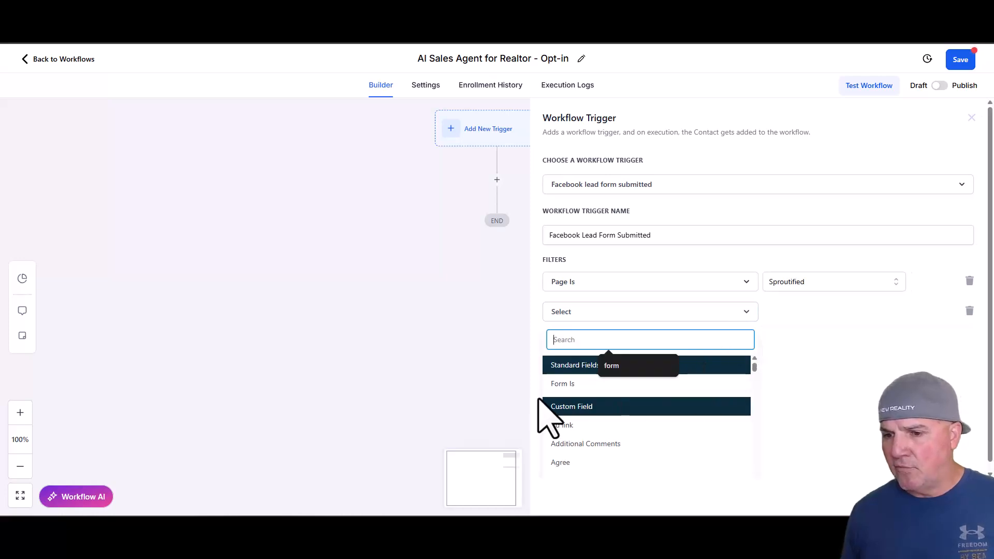
click(562, 384)
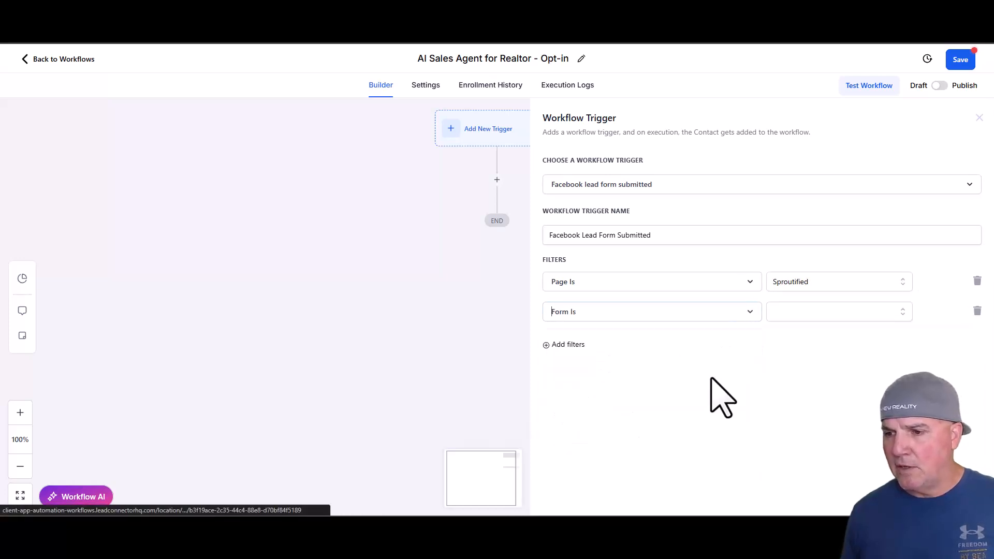
click(820, 319)
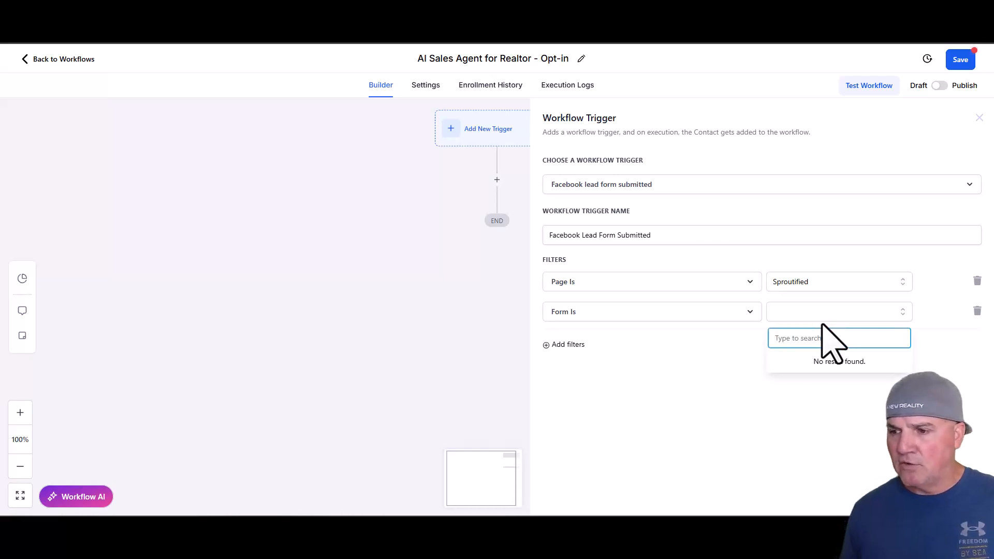
click(982, 324)
click(976, 311)
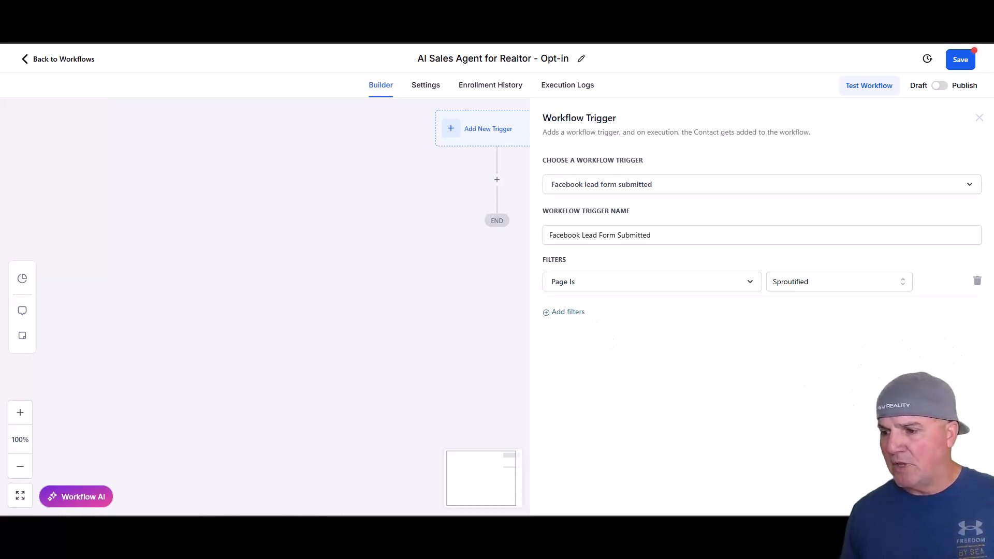
- Save the Facebook trigger and add a LinkedIn Lead Form Submitted trigger without filters
click(956, 494)
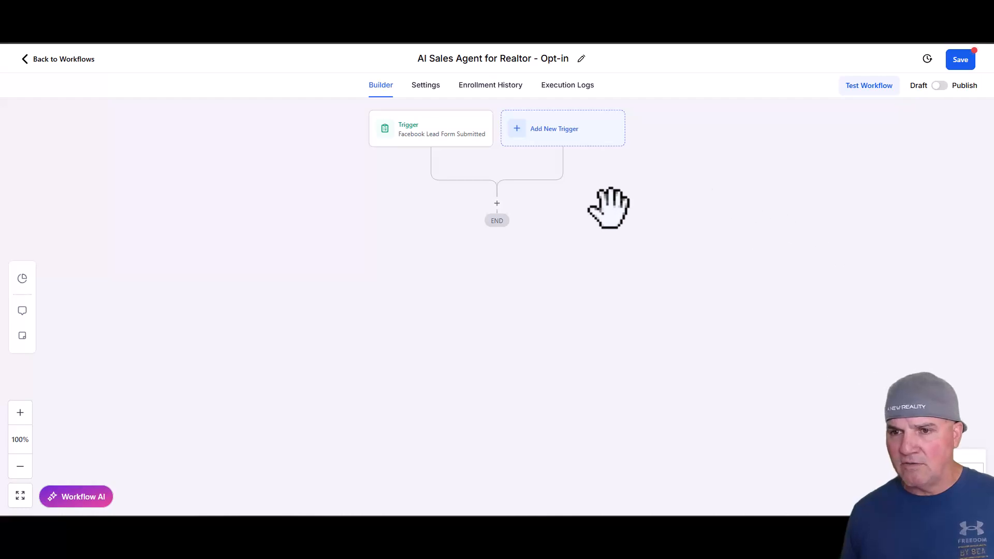
click(584, 137)
text(linked)
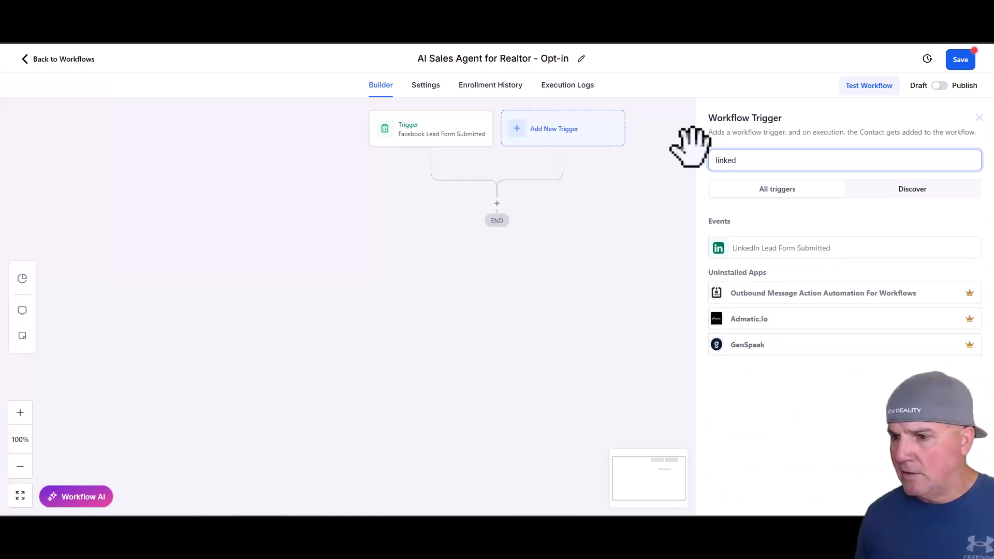
click(795, 249)
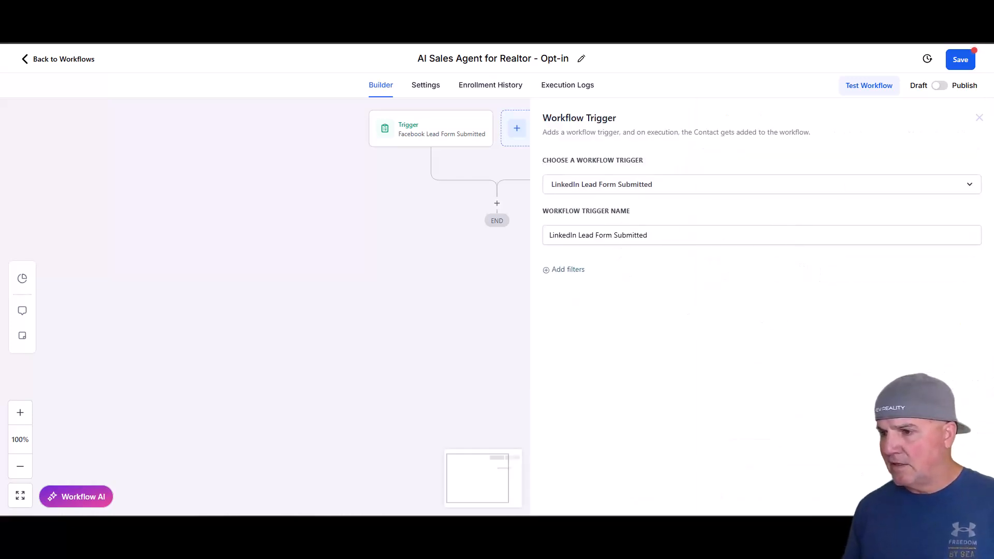
click(952, 498)
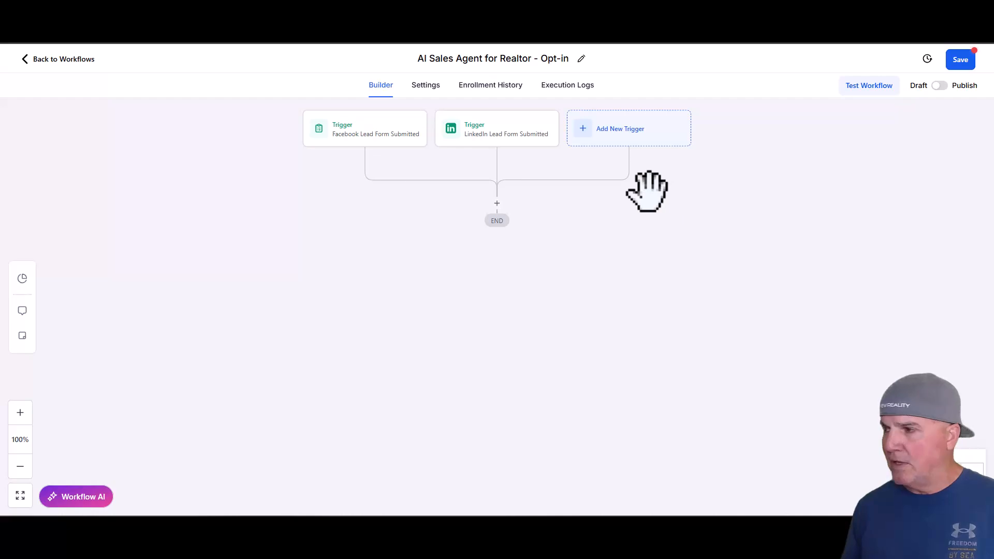
- Start a third workflow trigger of the Form Submitted type
click(598, 129)
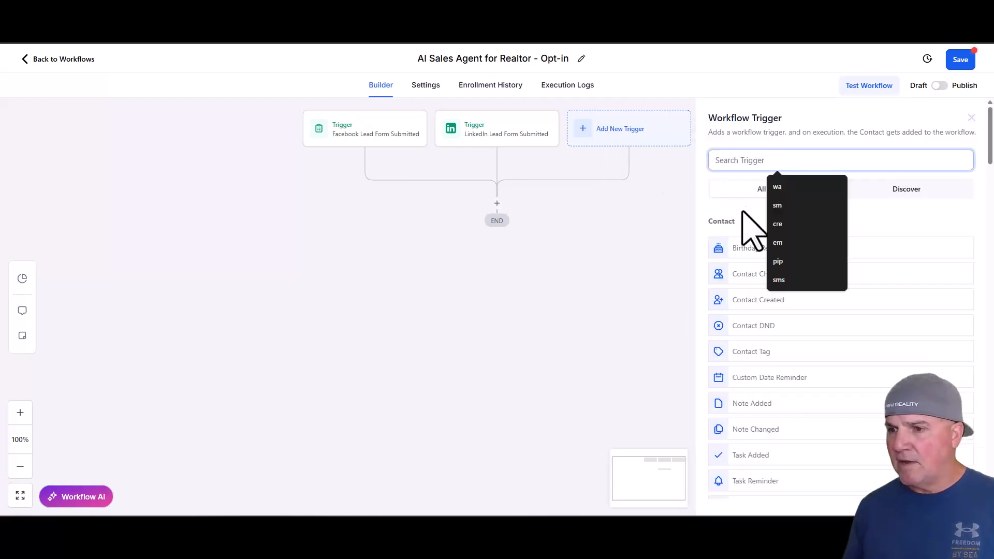
text(form)
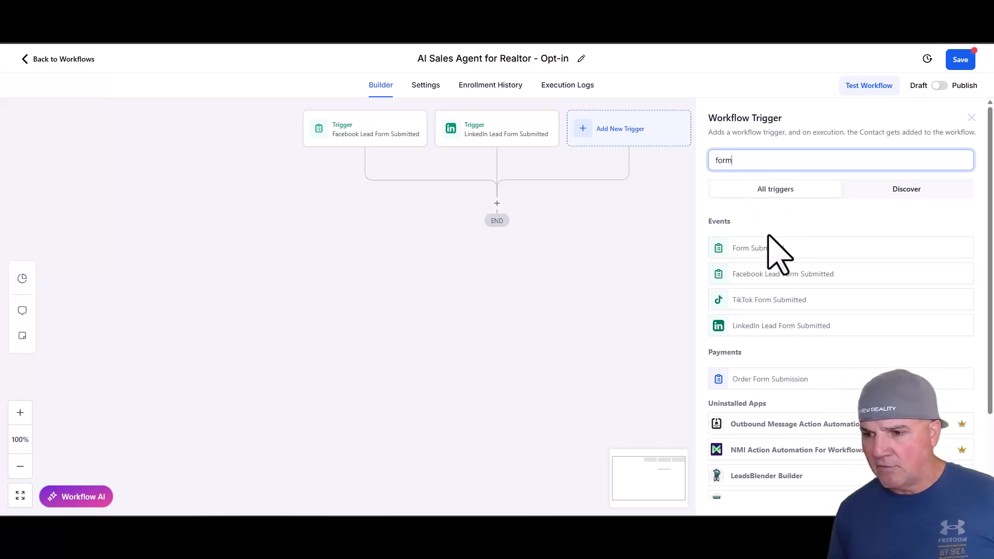
click(759, 252)
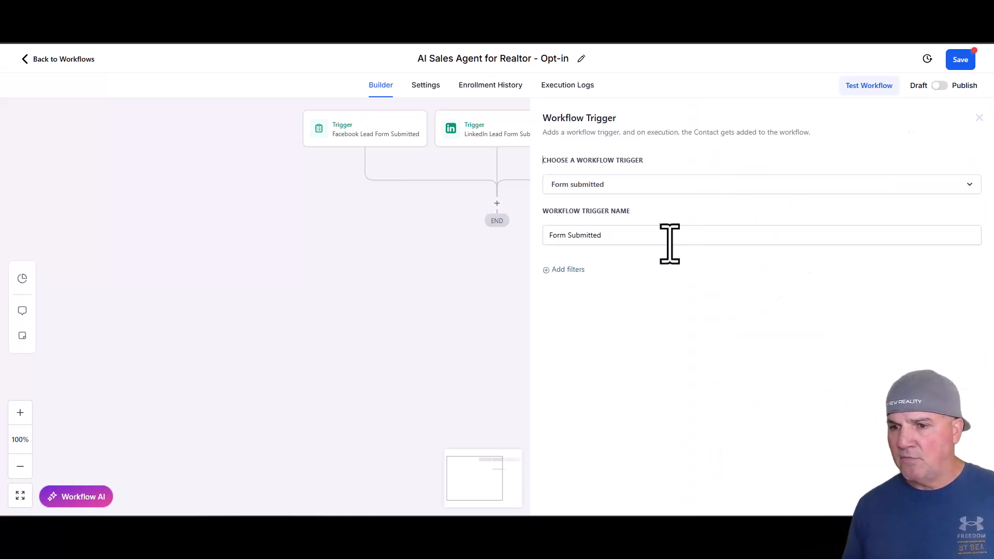
- Add a "Form is" filter to the Form Submitted trigger, choosing the Mortgage Marketing Request Form
click(567, 269)
click(585, 282)
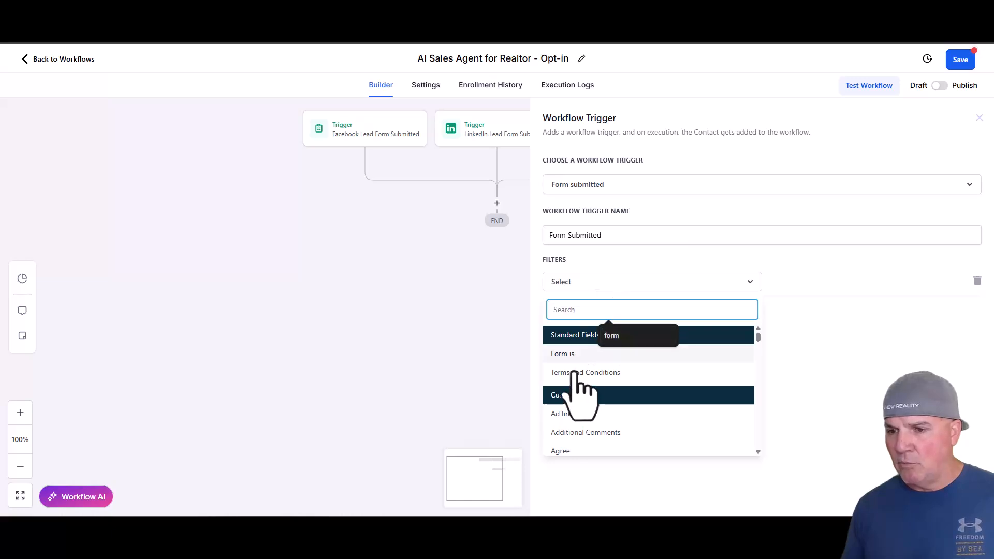
click(569, 354)
click(817, 284)
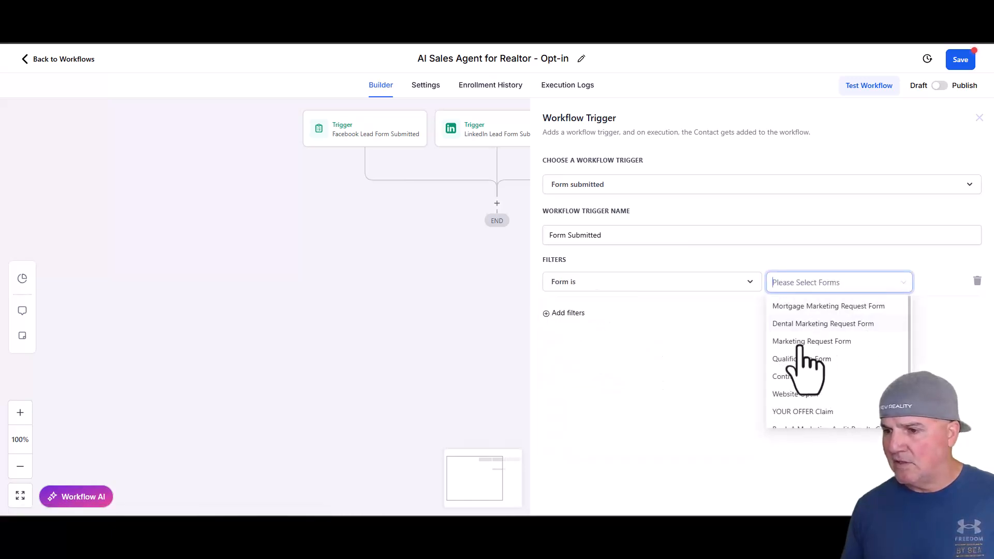
click(807, 309)
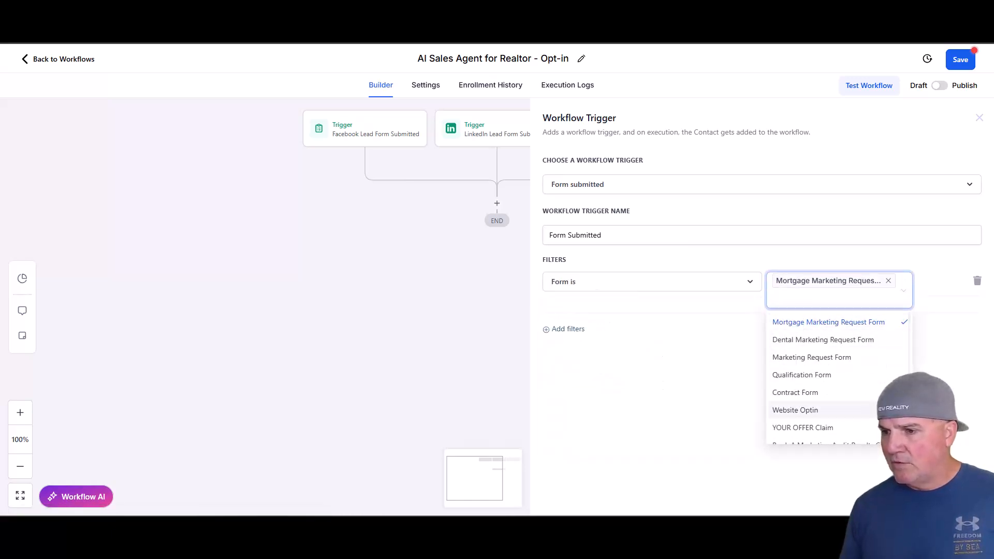
- Add Contract Form and Website Optin to the Form Submitted trigger's form filter, and save the trigger and workflow
click(831, 395)
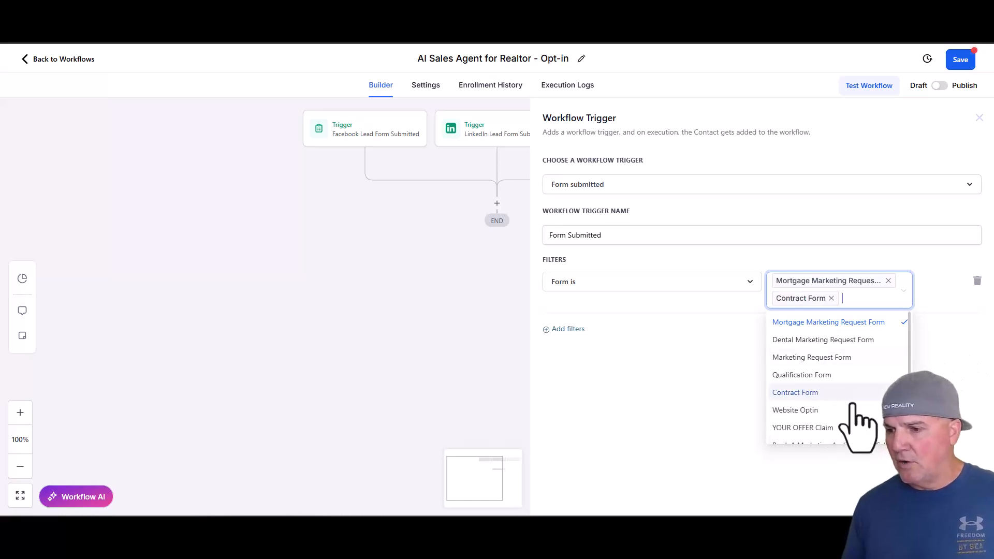
click(805, 410)
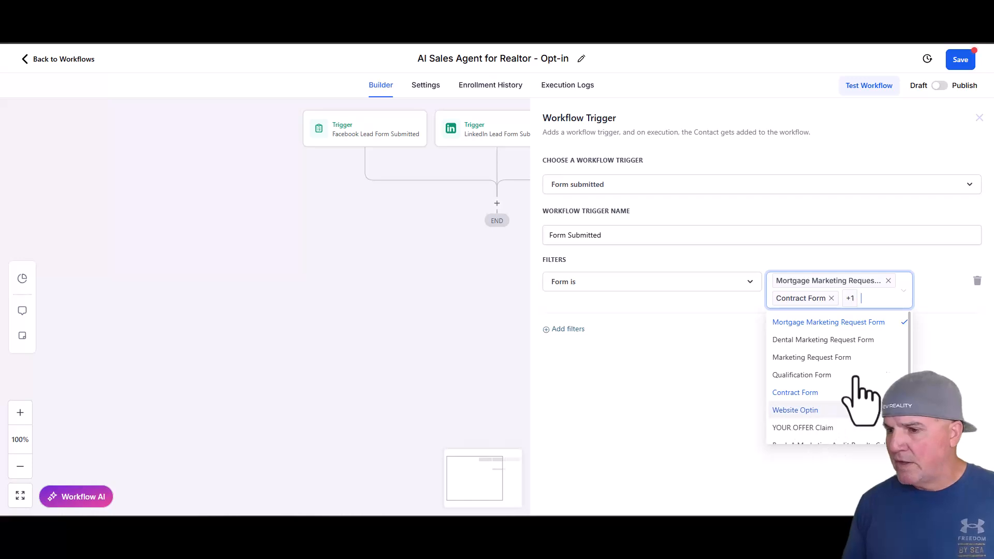
click(953, 357)
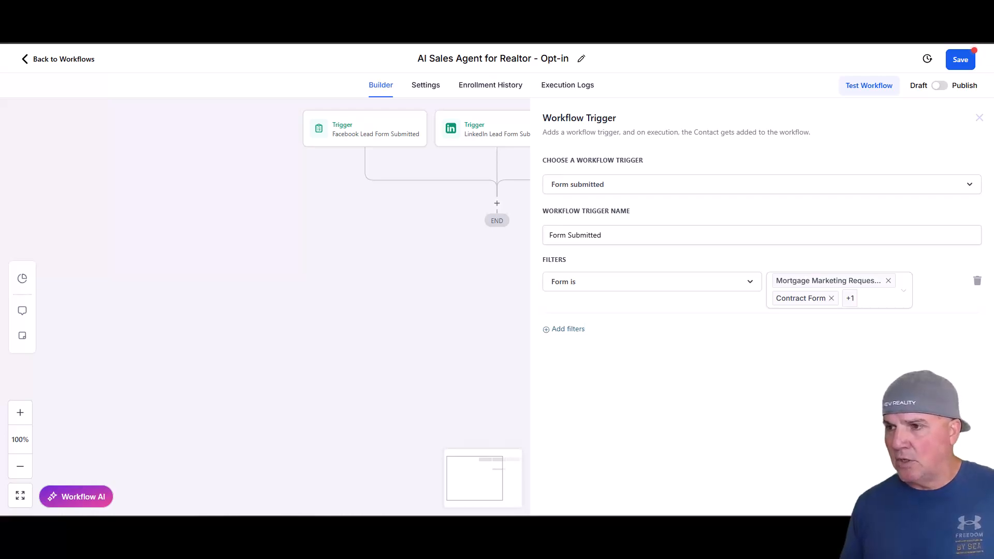
click(951, 497)
click(971, 65)
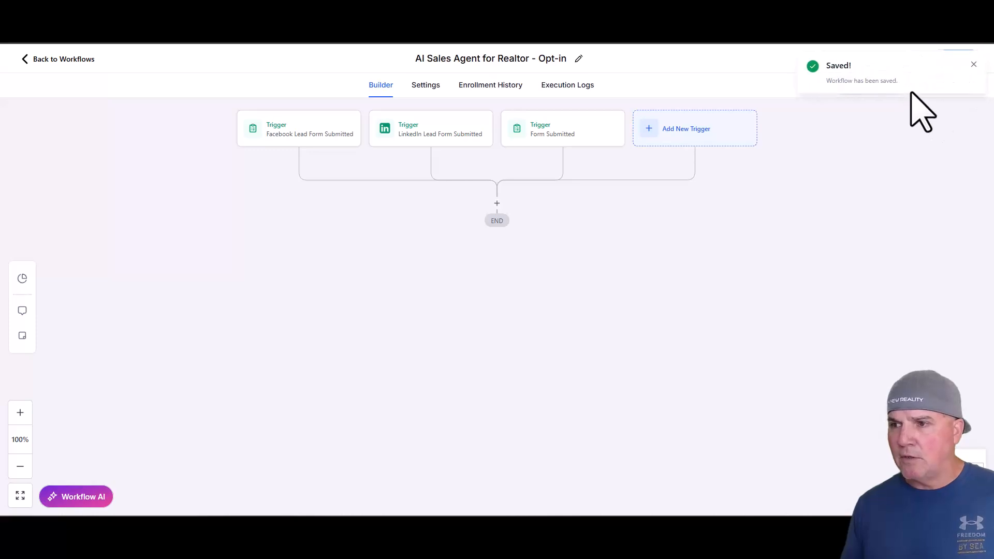
click(973, 66)
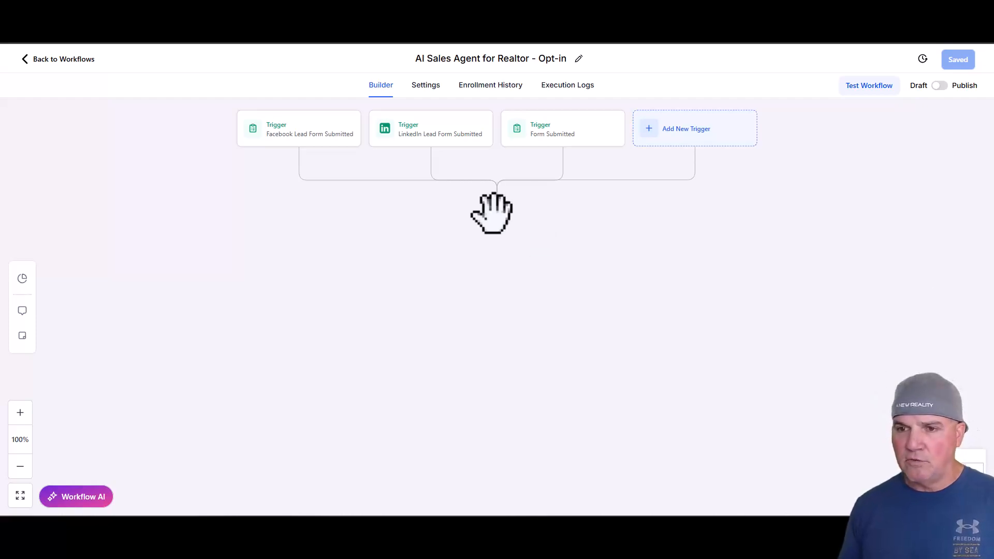
- Add an Add Contact Tag action below the triggers and select the autobot tag
click(497, 203)
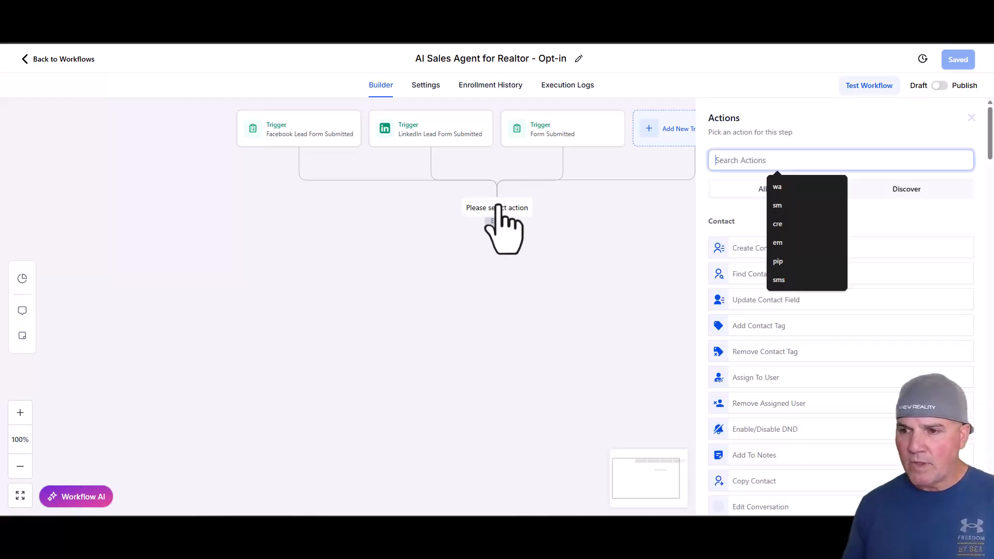
text(ta)
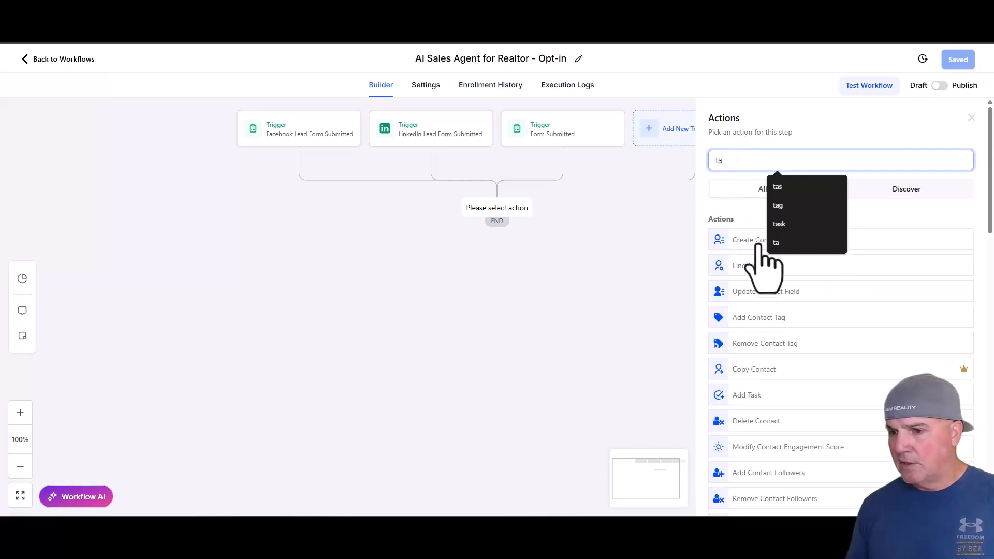
click(759, 318)
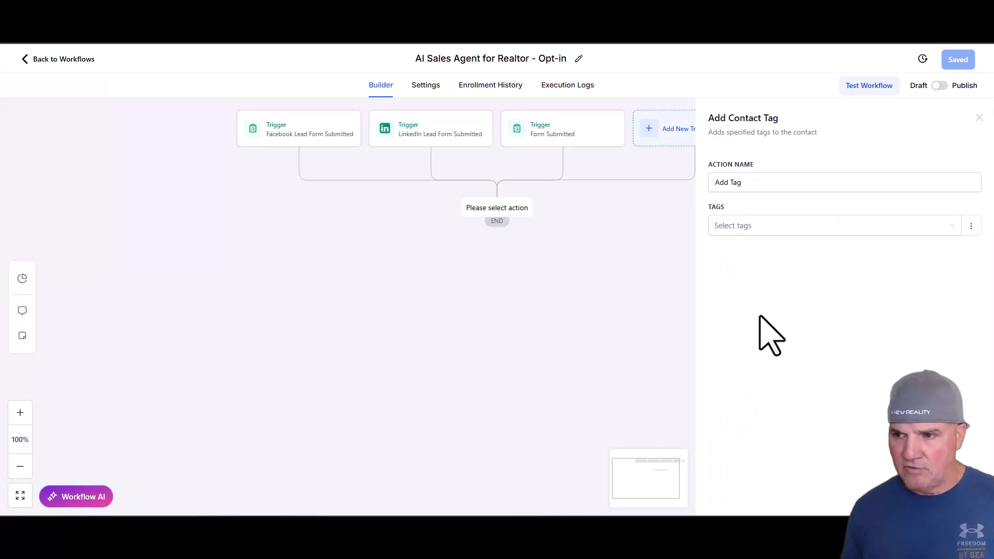
click(735, 227)
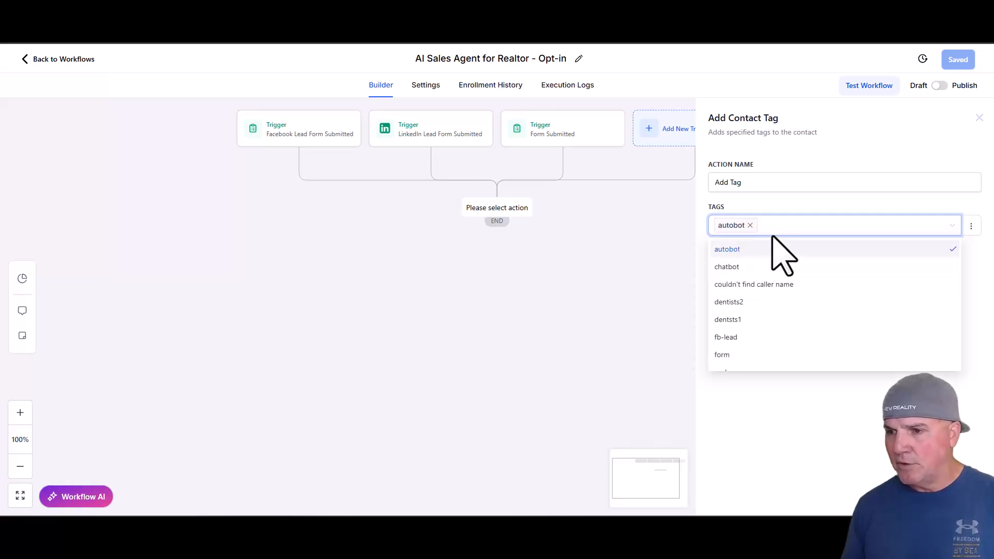
click(983, 294)
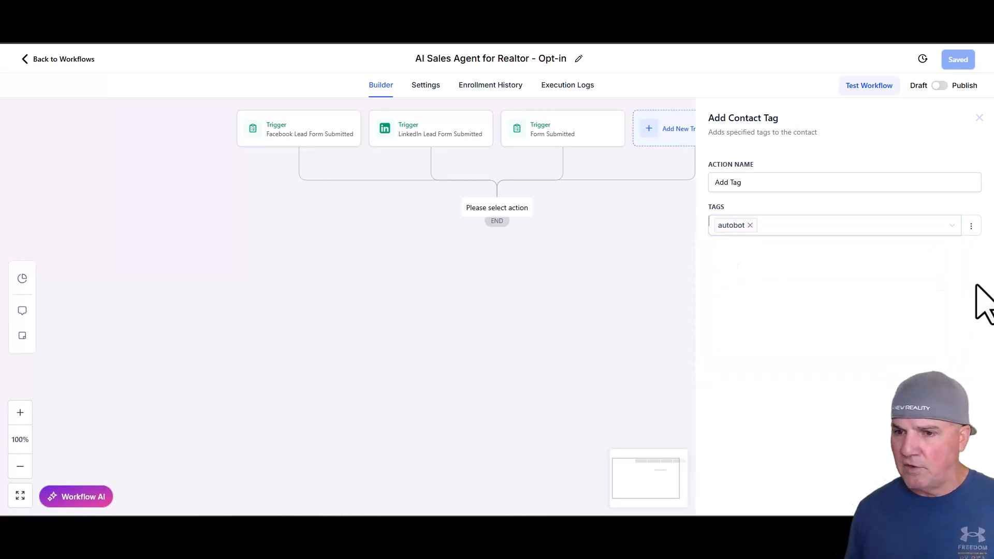
- Name the tag action "Add Tag - AI TAG" and save it
click(773, 183)
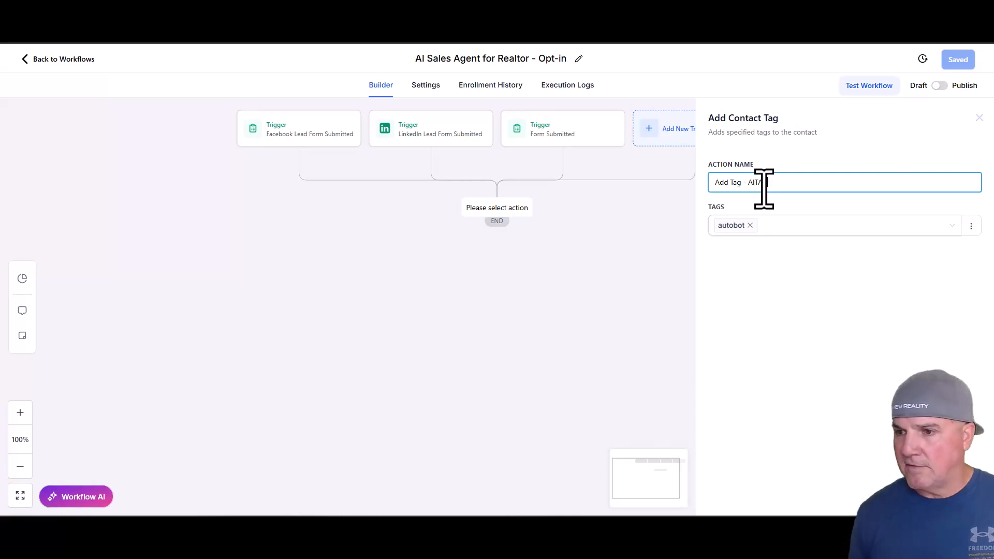
text(G)
key(BackSpace)
key(BackSpace)
key(BackSpace)
click(950, 496)
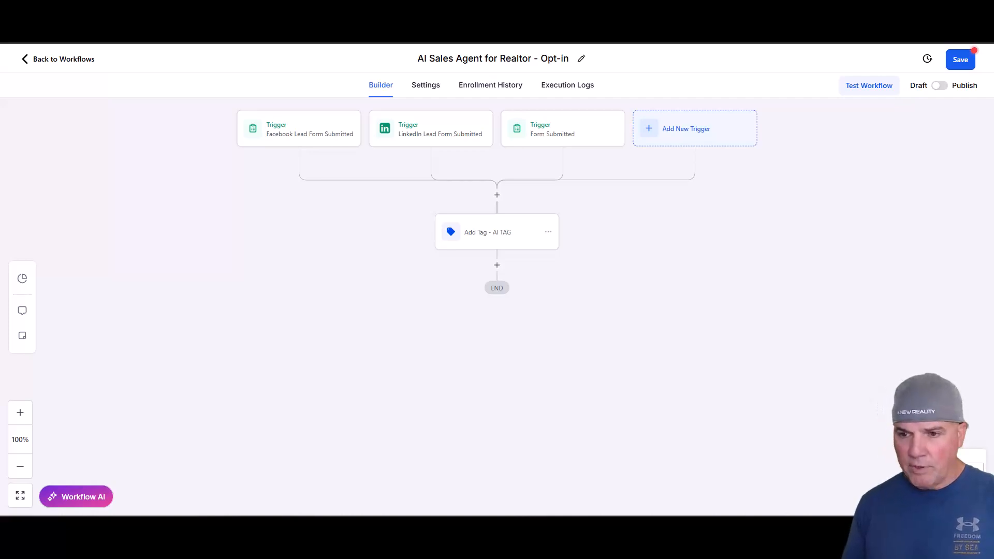
- Add a Send SMS action after the tag action and name it "SMS #1"
click(497, 265)
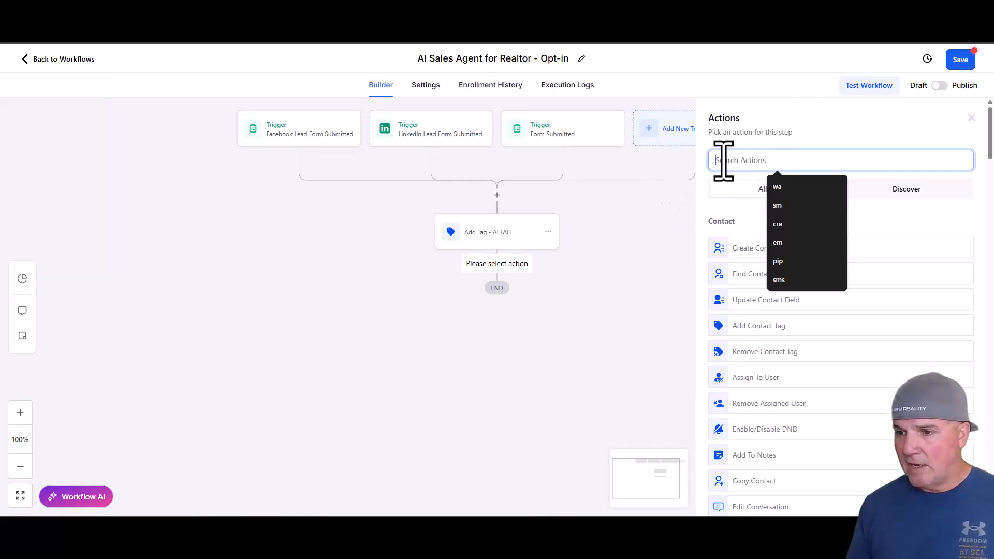
text(sms)
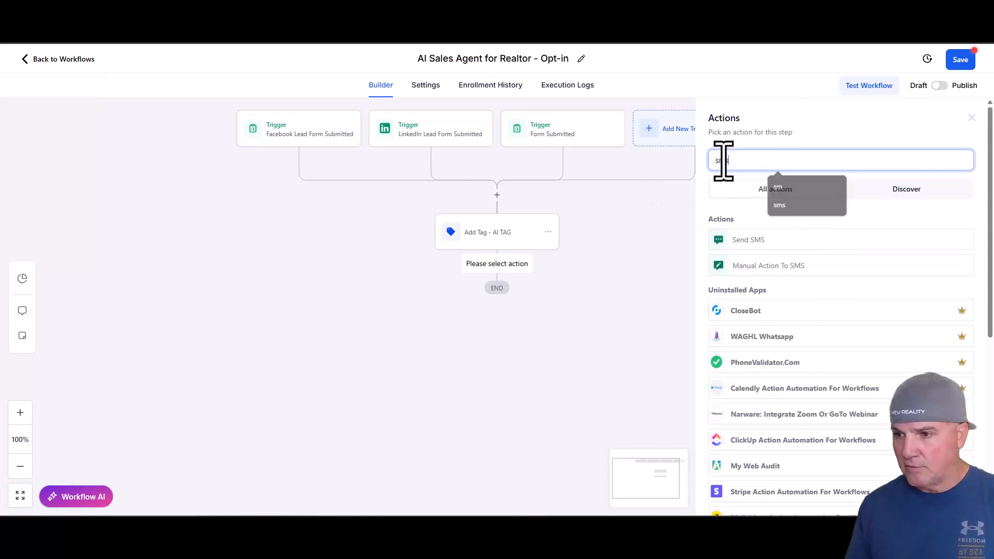
click(744, 241)
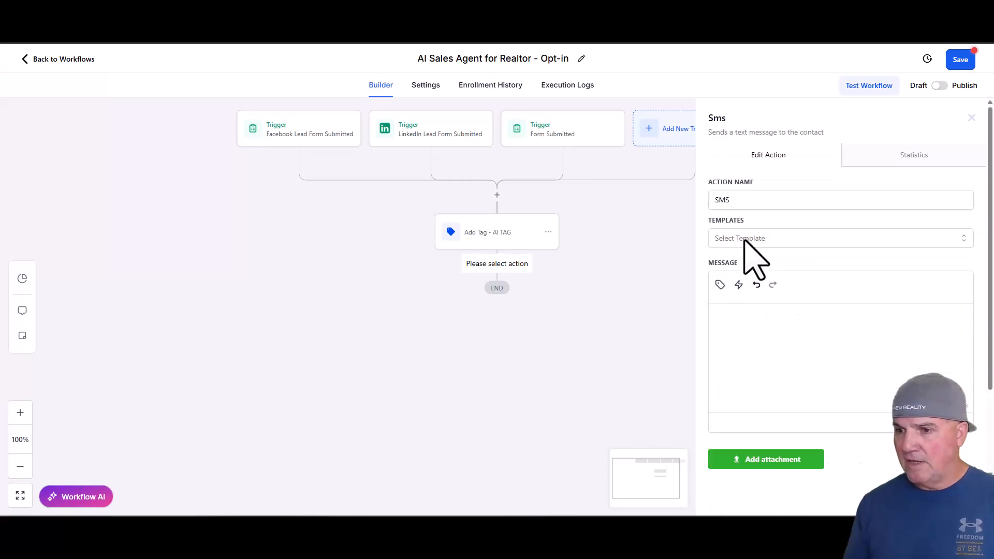
click(755, 201)
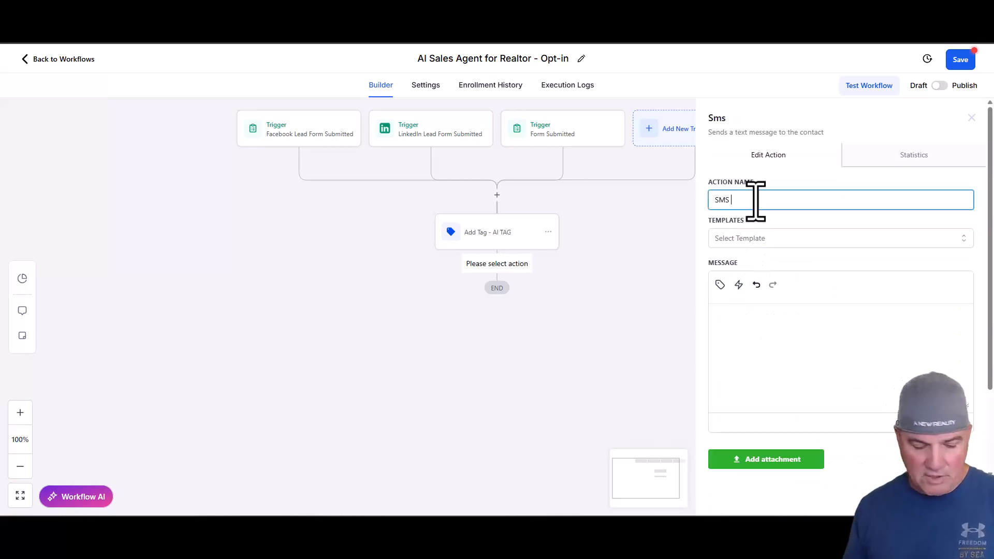
text(#1)
- Set the SMS message to "Hey {{contact.first_name}}, saw you are interested in listing your home. Can we get you scheduled?" and save the action
click(754, 331)
text(Hey {{contact.first_name}}, saw you are interested in listing your home. Can we get you scheduled?)
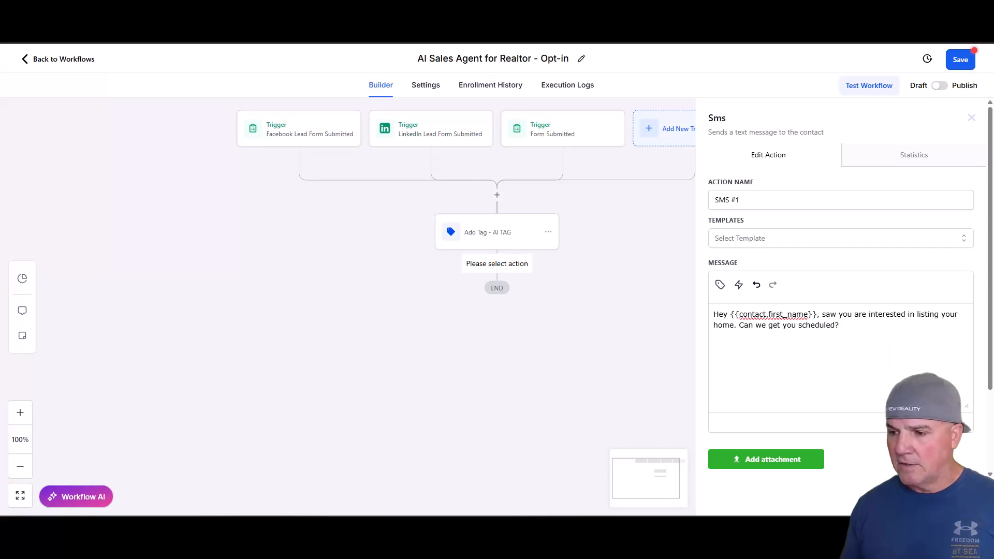
click(949, 496)
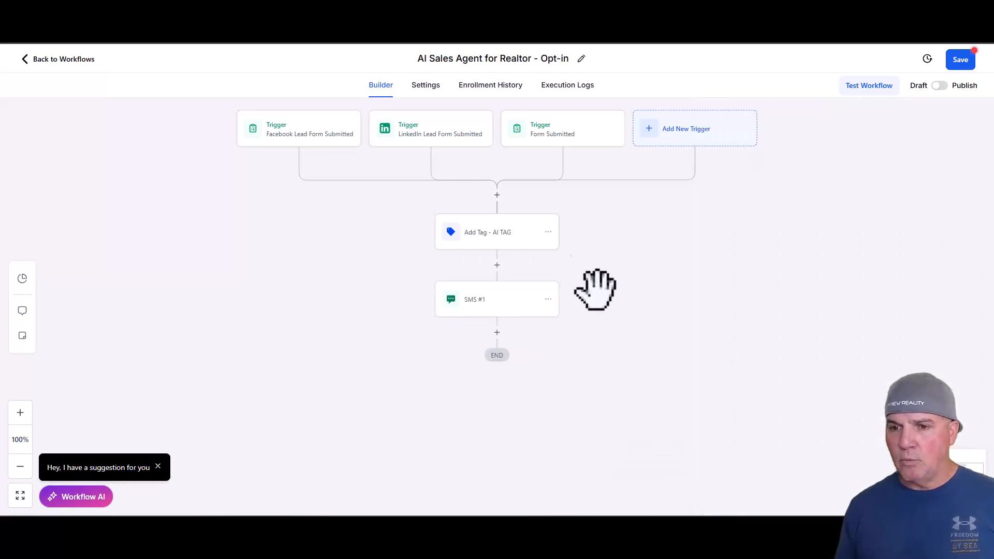
- Review the tag and SMS #1 actions, and insert a Wait action after SMS #1
click(519, 242)
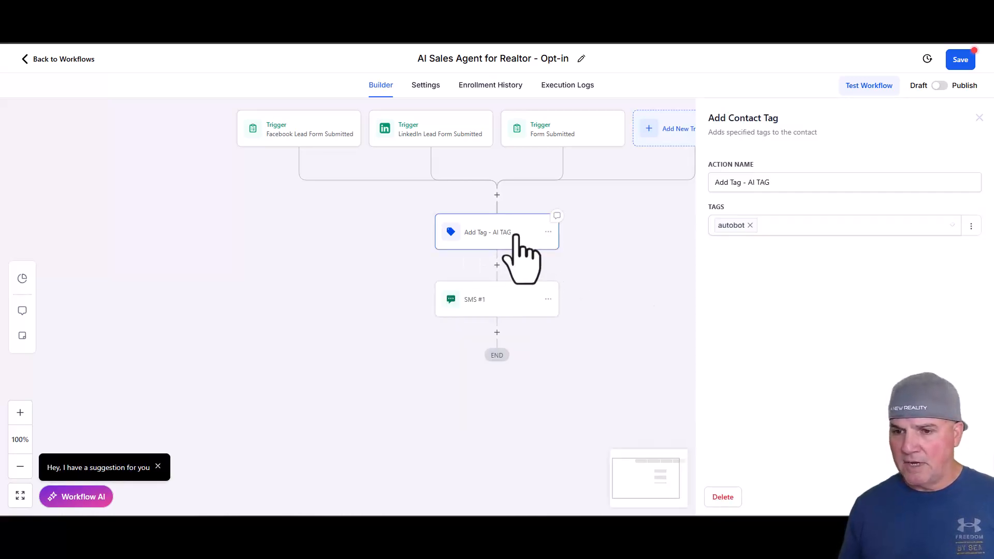
click(518, 294)
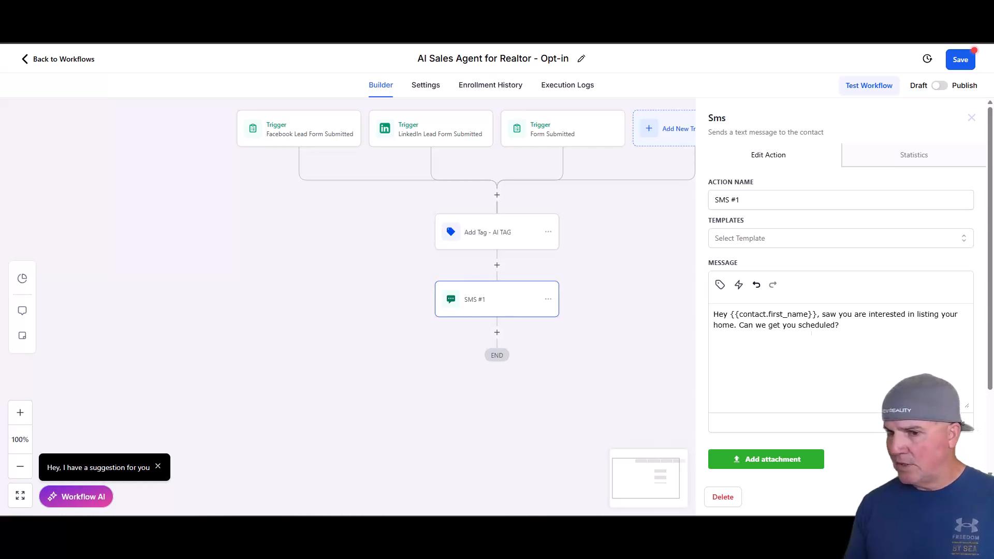
click(497, 332)
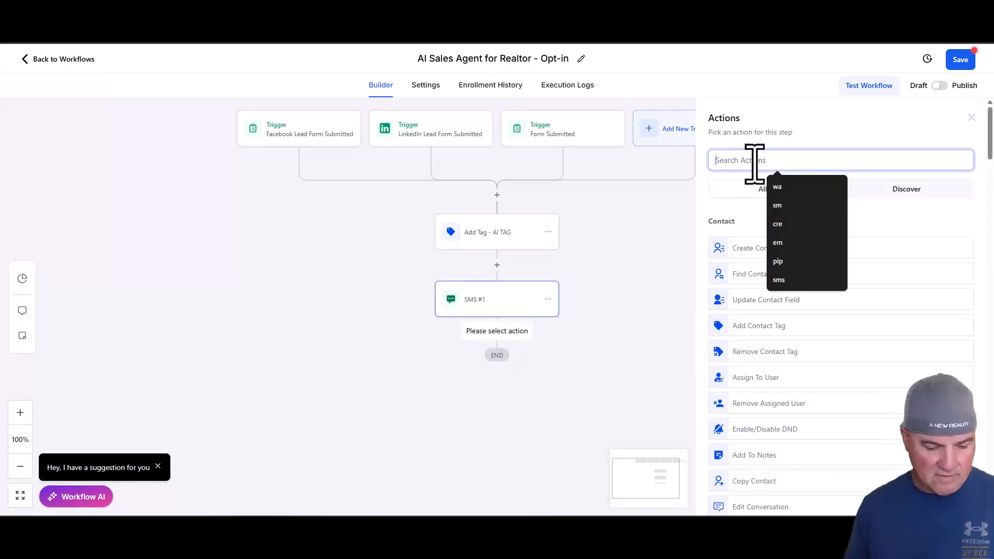
text(wait)
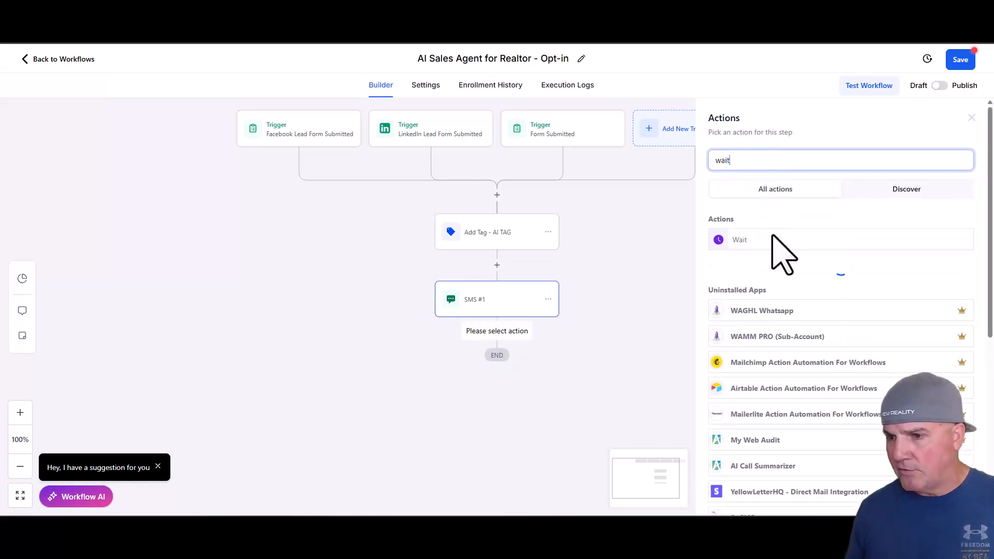
click(773, 239)
- Set the Wait action's time delay to 2 hours and save the action
click(599, 269)
drag(598, 265, 548, 273)
text(2)
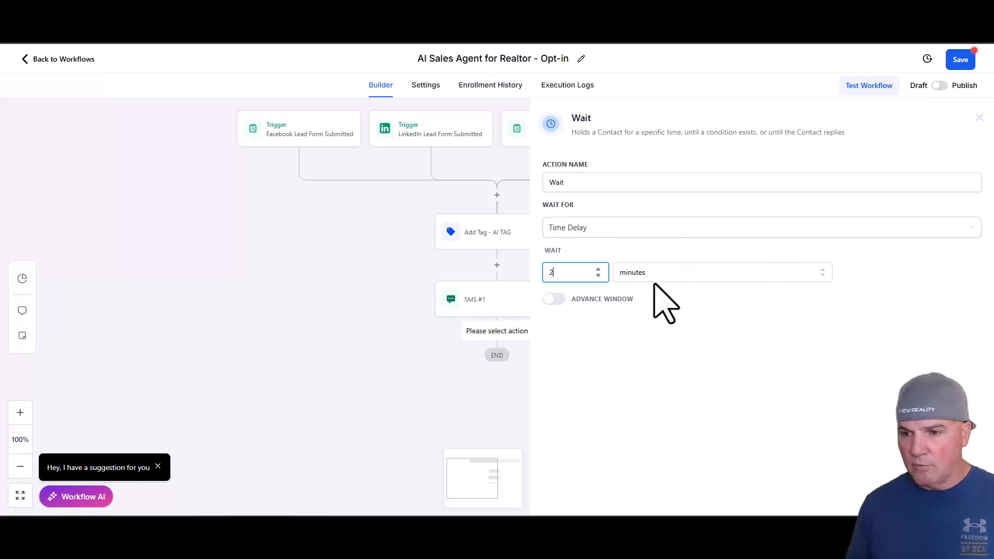
click(661, 276)
click(632, 316)
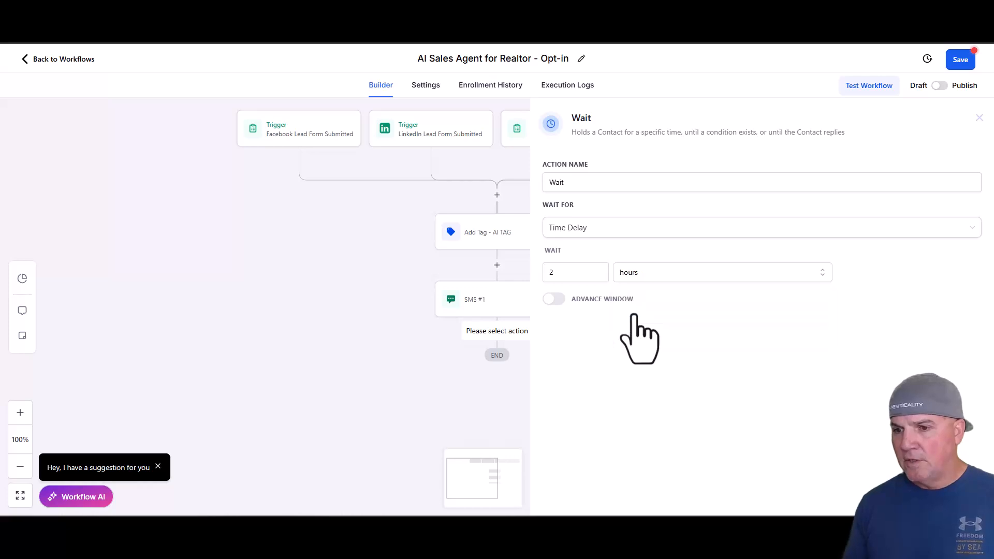
click(950, 497)
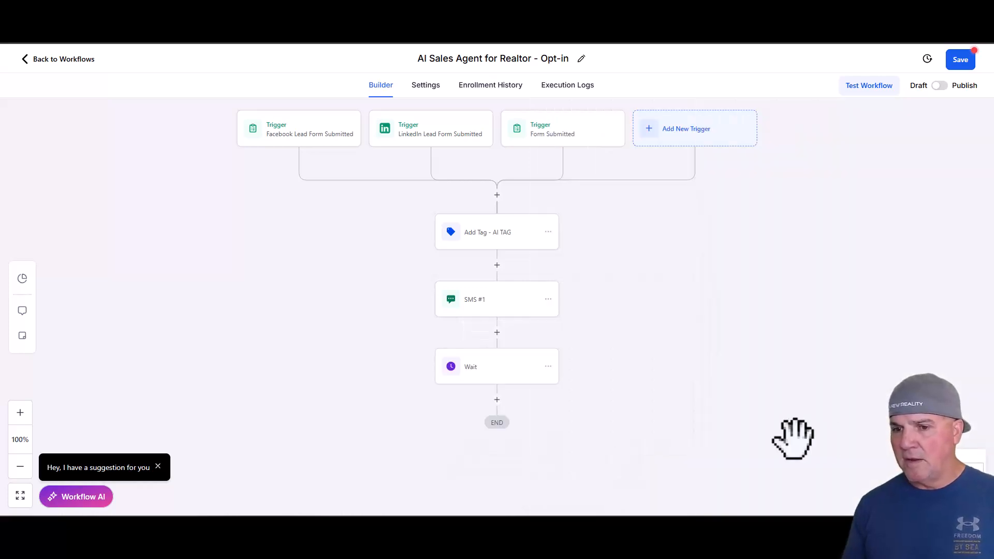
click(496, 400)
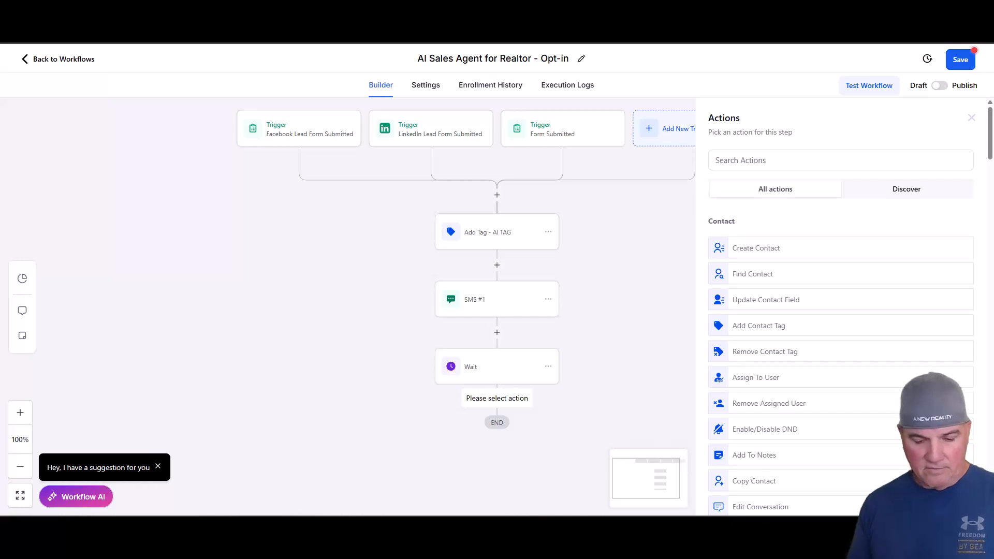
click(721, 167)
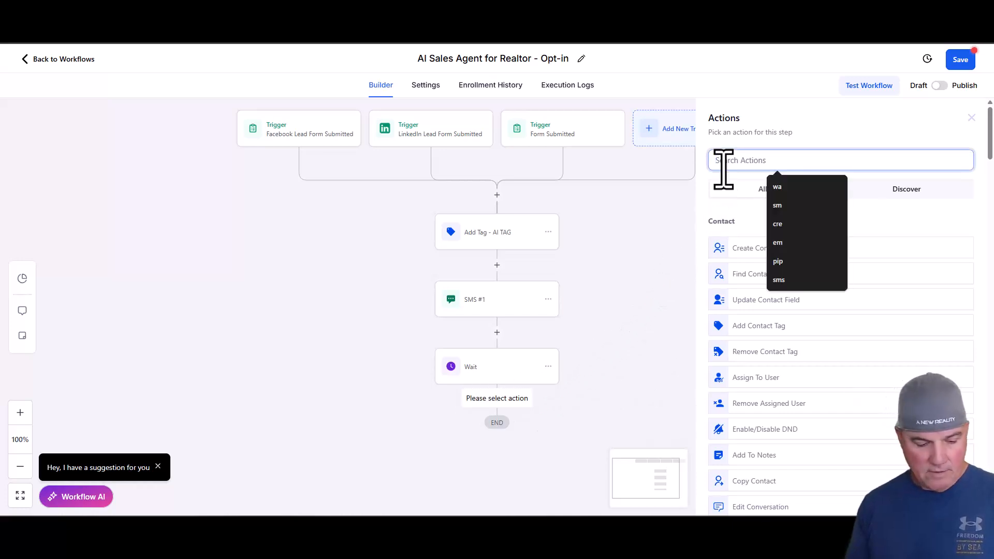
click(641, 269)
- Copy the SMS #1 action and place the copy after the Wait action
click(548, 299)
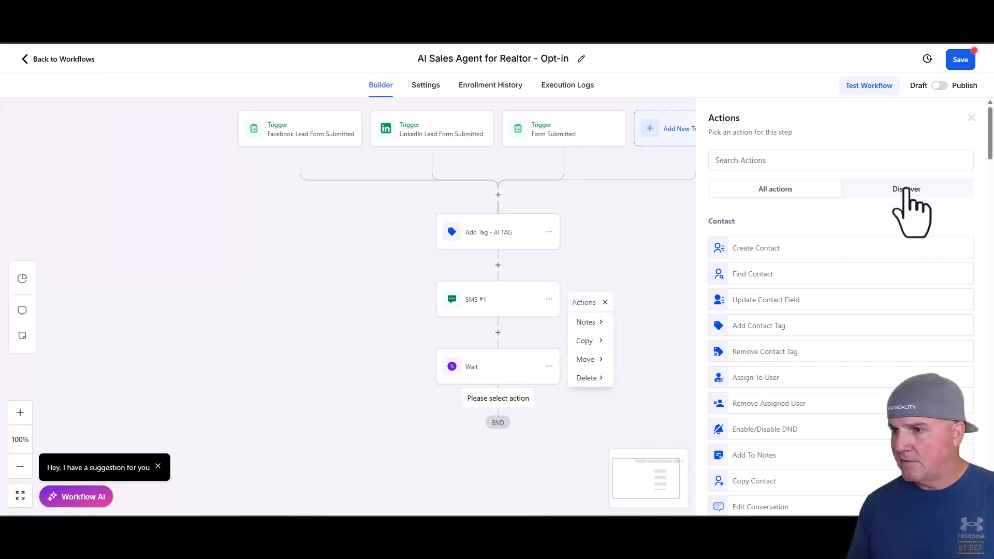
click(971, 118)
mouse_move(595, 341)
click(650, 324)
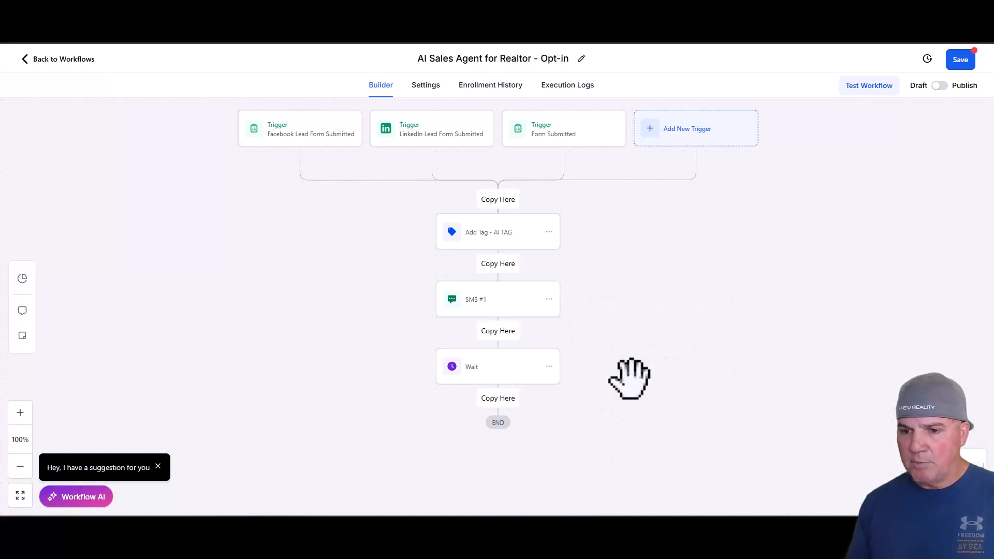
click(509, 401)
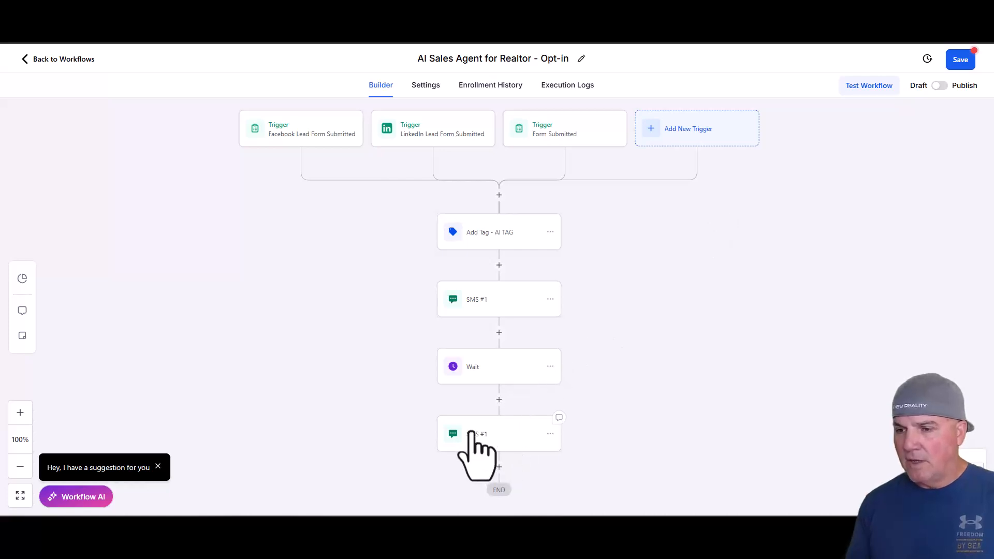
- Rename the copied SMS "SMS #2" and replace its message with "This is ABC Real Estate, We didn't hear from you, can we get your scheduled today?"
click(472, 435)
click(741, 201)
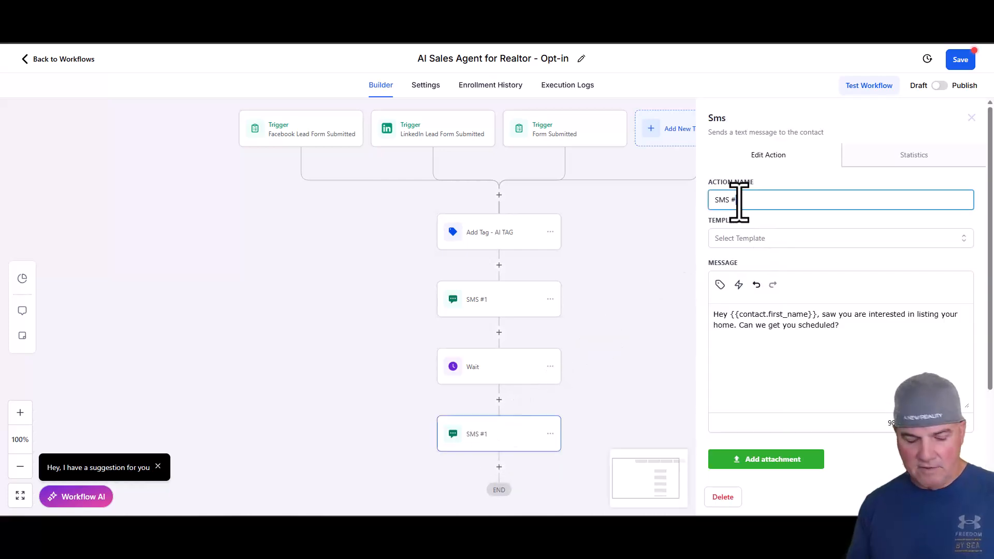
drag(839, 326, 705, 339)
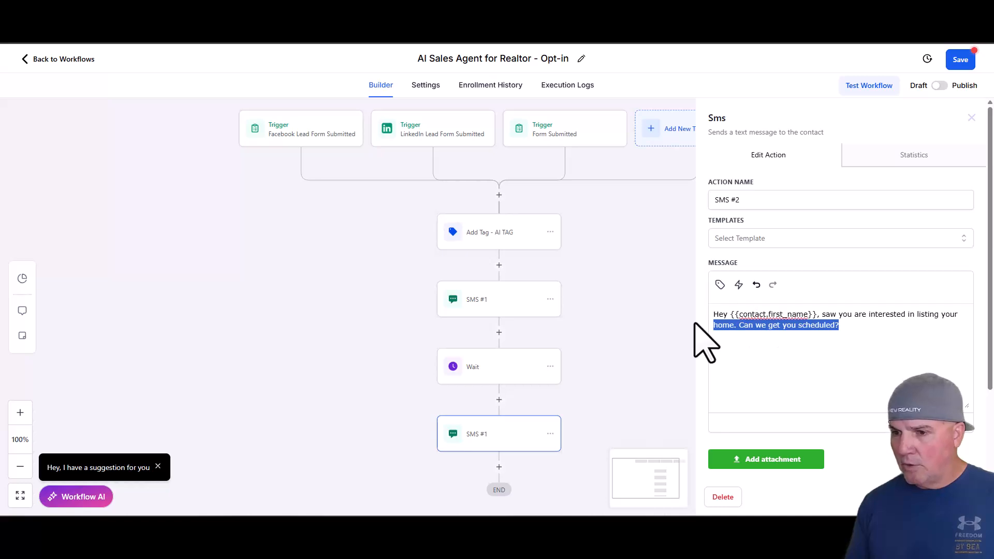
click(849, 326)
key(ctrl+a)
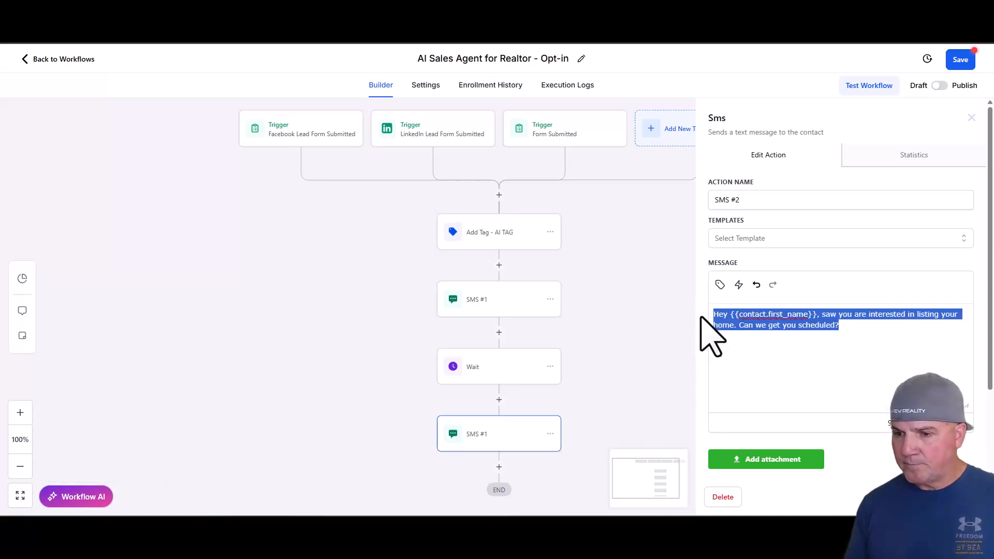
key(ctrl+v)
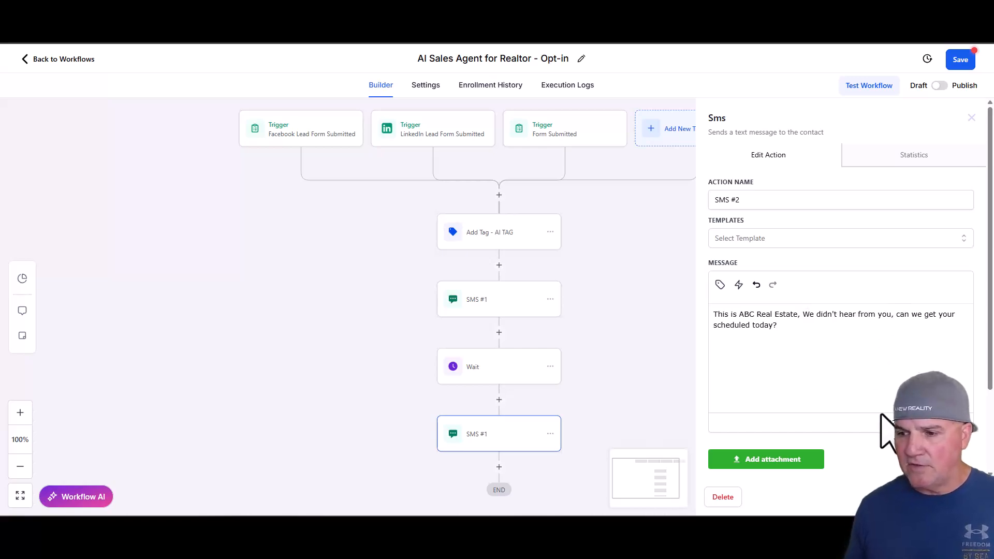
click(946, 496)
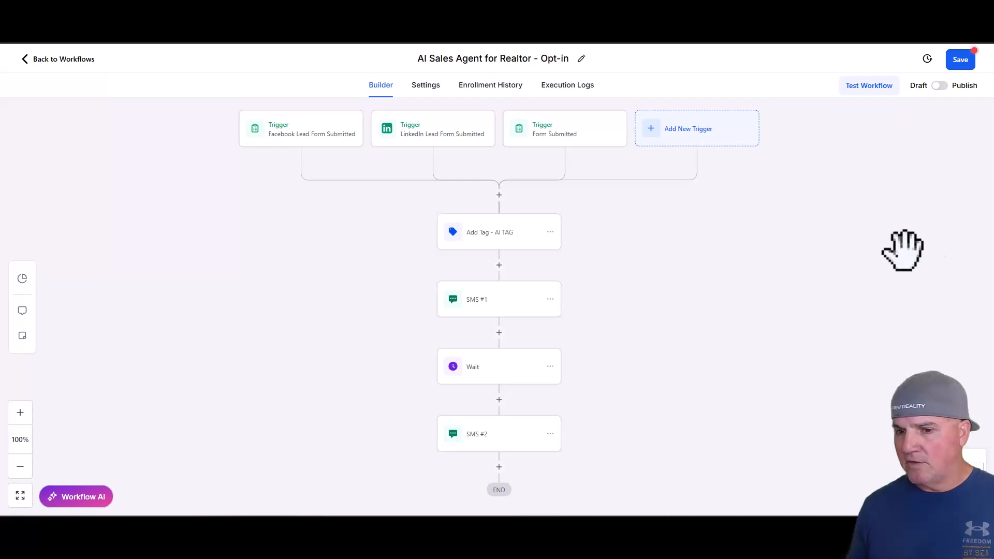
- Look over the finished opt-in workflow, save it and switch it from draft to published
scroll(646, 395, down, 3)
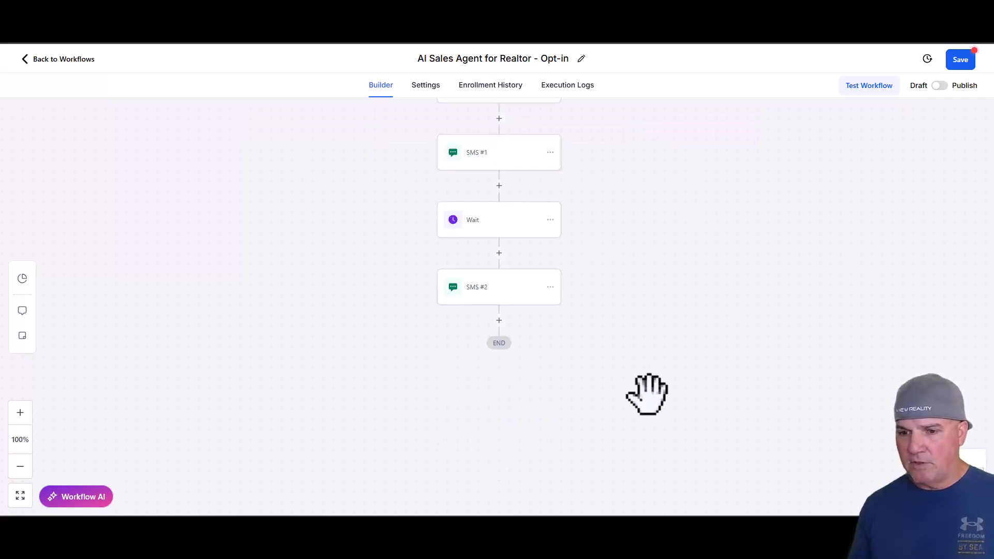
scroll(626, 385, up, 3)
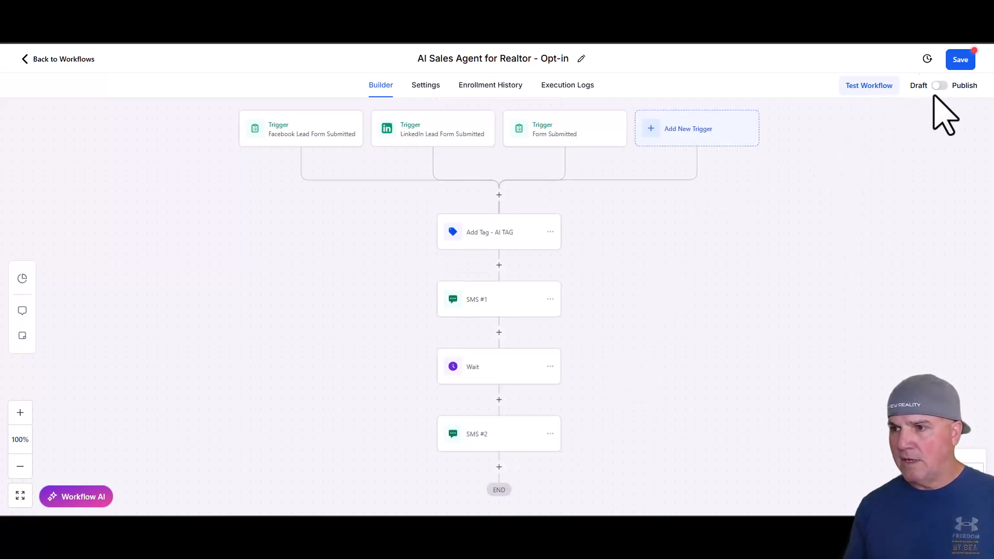
click(955, 63)
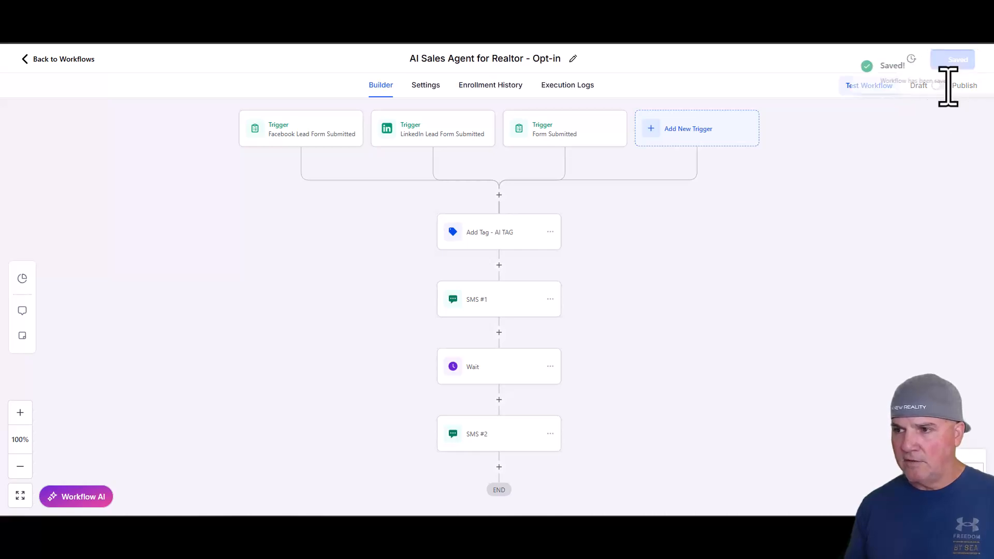
click(972, 65)
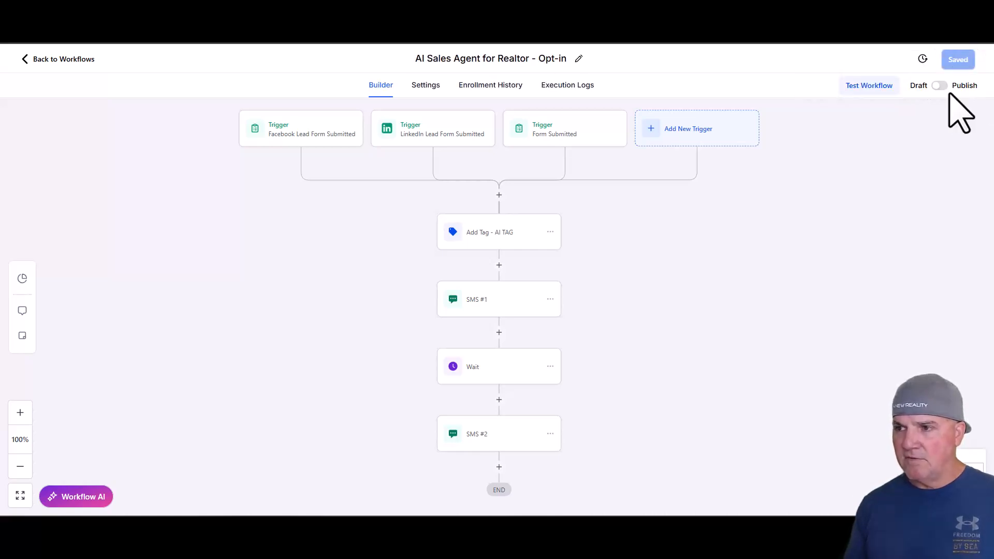
click(962, 86)
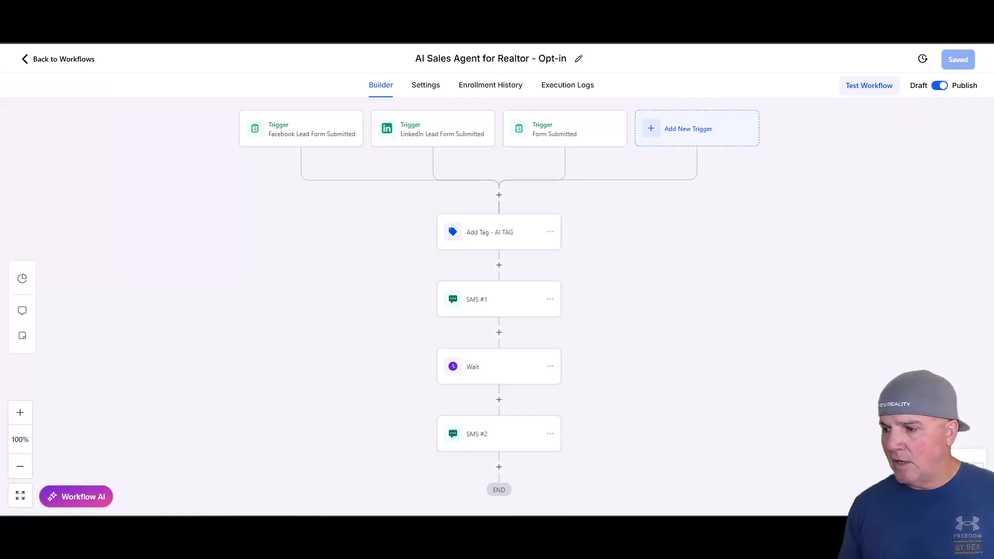
- Turn on Stop on response in the workflow settings, save the workflow and review the communication settings
click(425, 86)
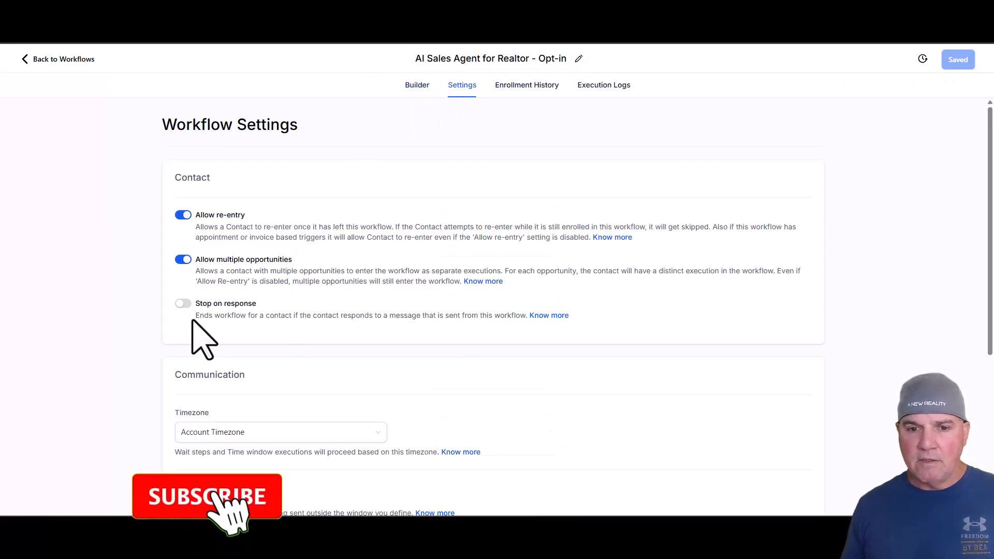
click(184, 304)
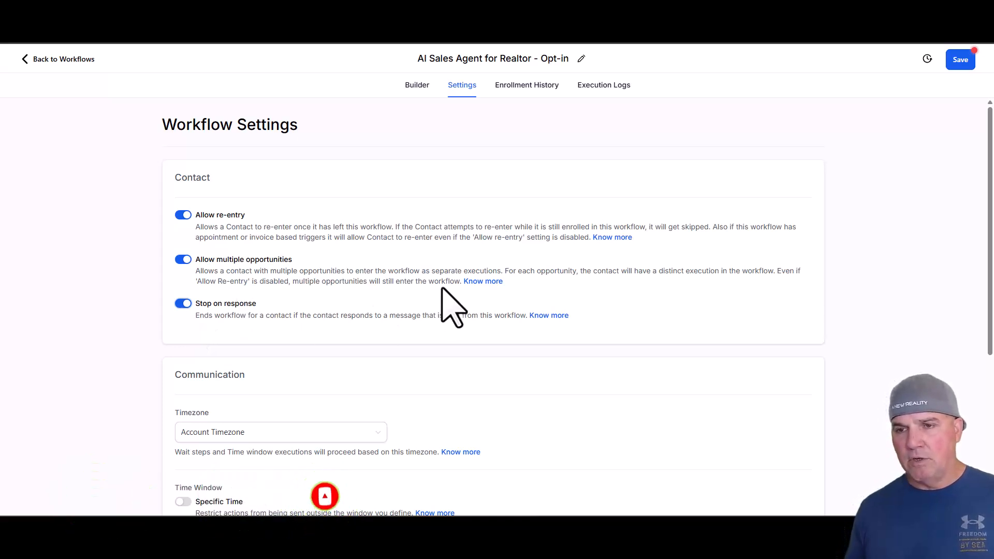
click(957, 61)
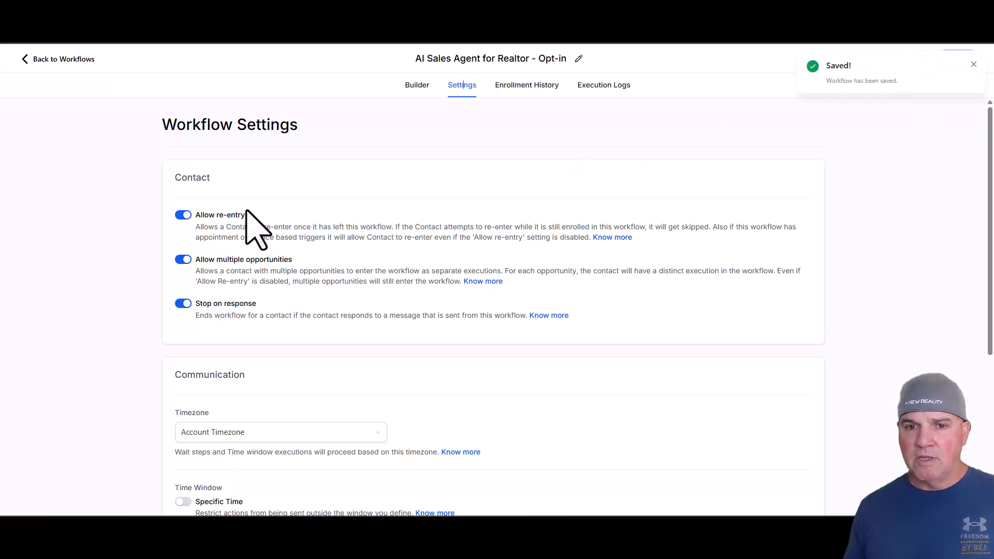
scroll(328, 366, down, 5)
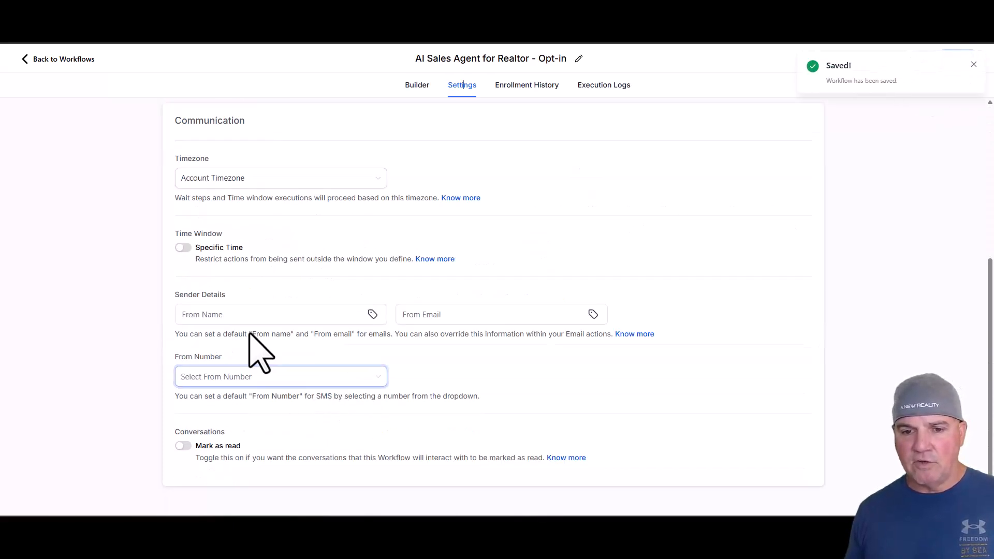
scroll(86, 365, up, 5)
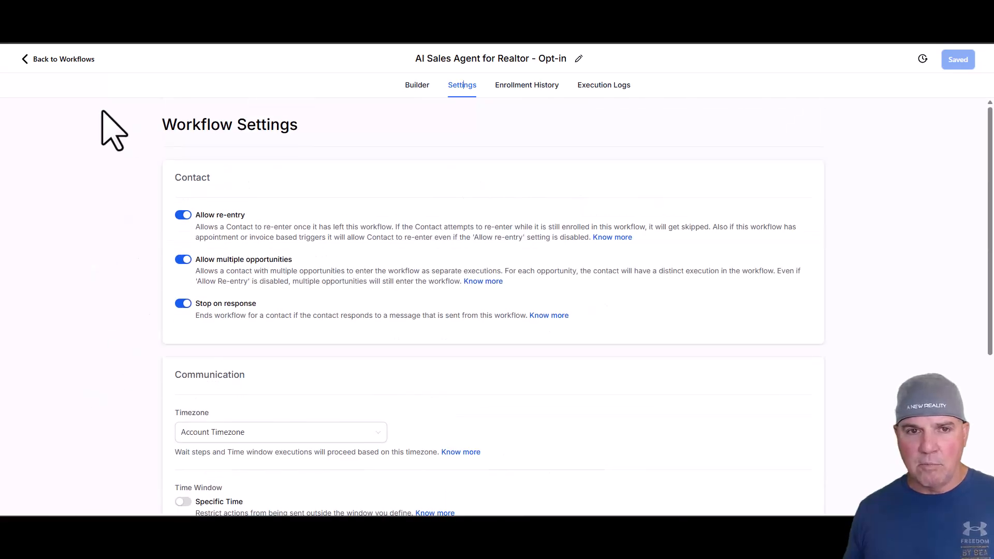
scroll(265, 300, down, 5)
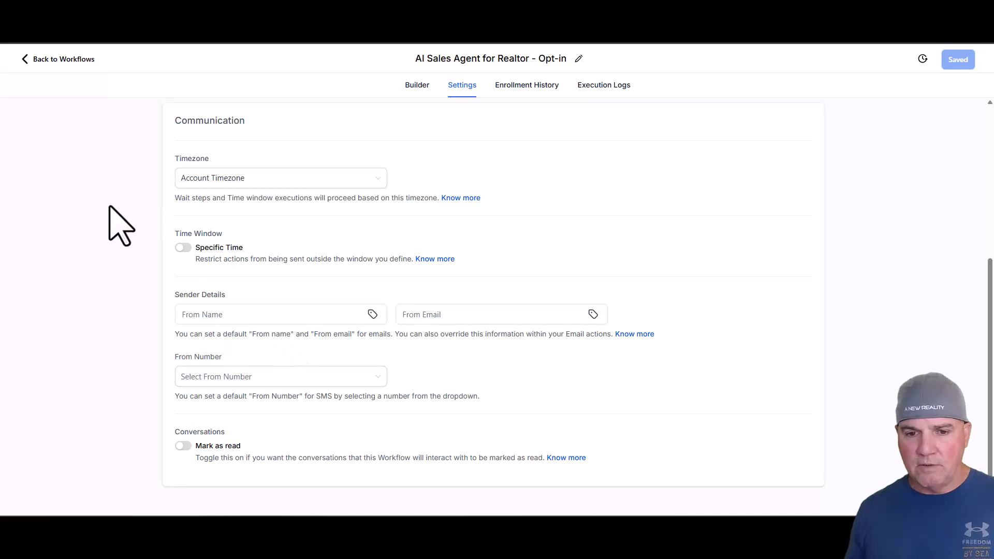
scroll(155, 259, up, 5)
scroll(173, 300, down, 5)
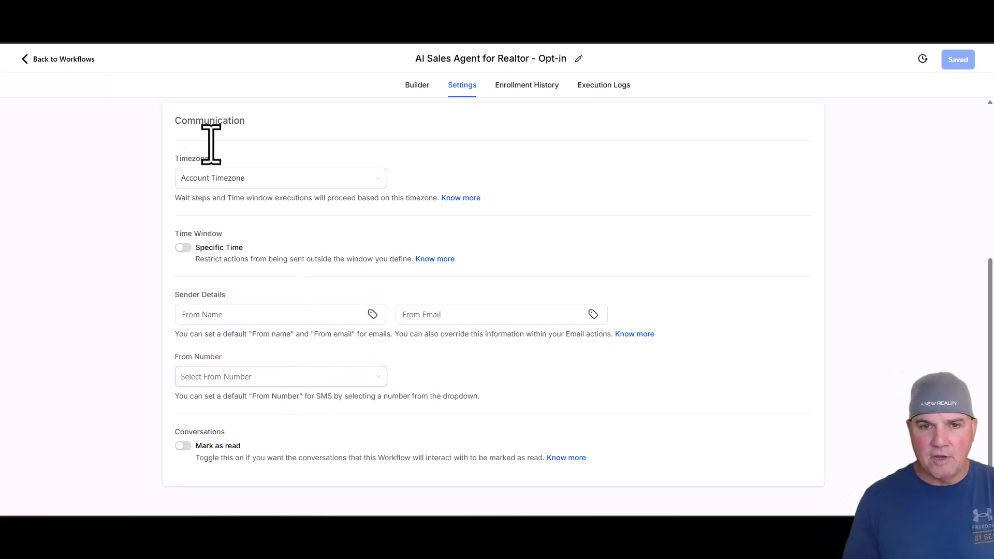
- Return to the workflow list and create a new workflow from scratch
click(56, 59)
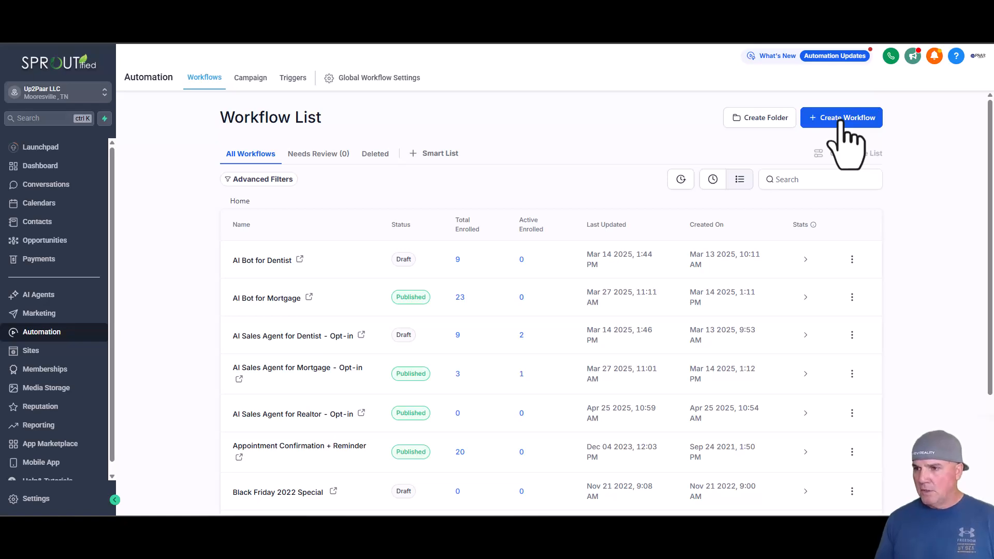
click(845, 121)
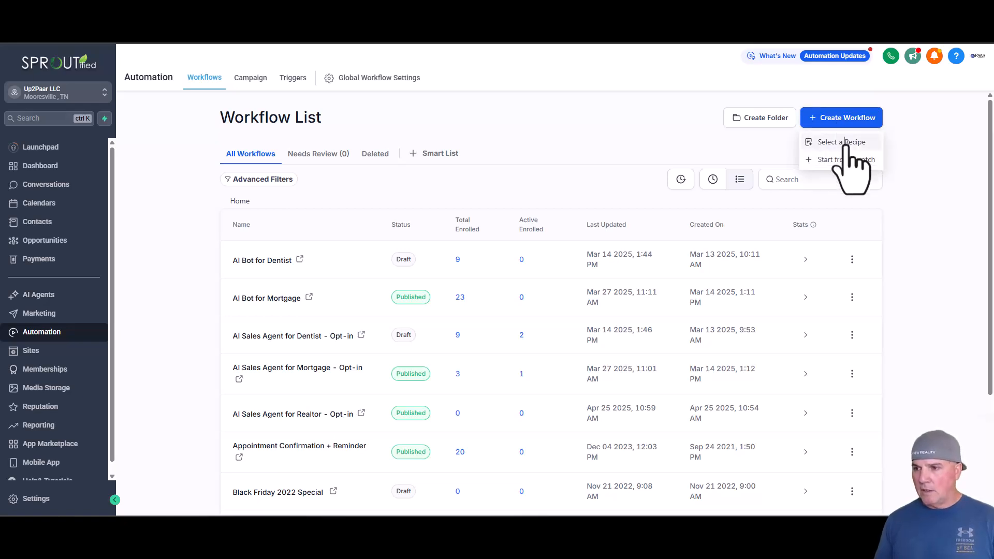
drag(845, 143, 878, 183)
click(869, 162)
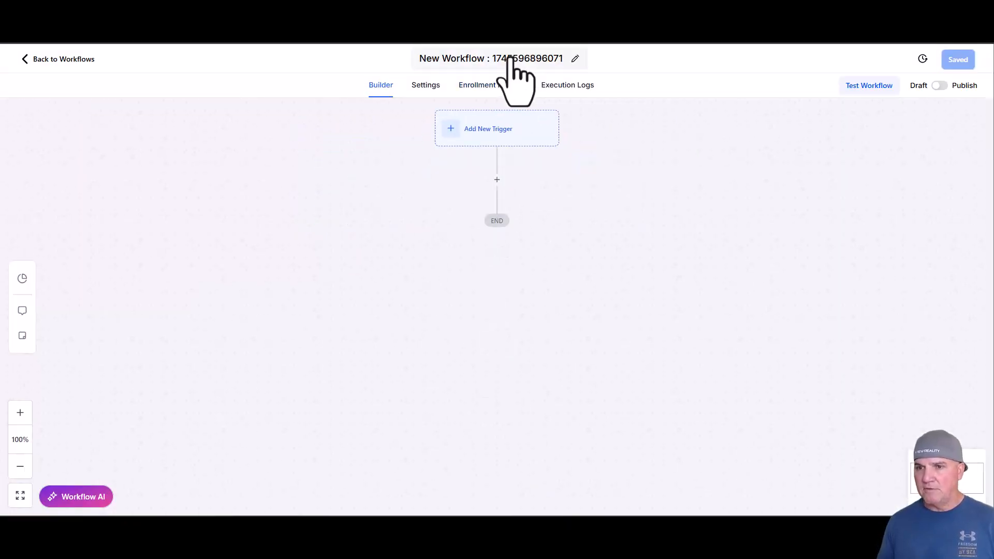
- Rename the new workflow "AI Bot for Realtors"
click(533, 58)
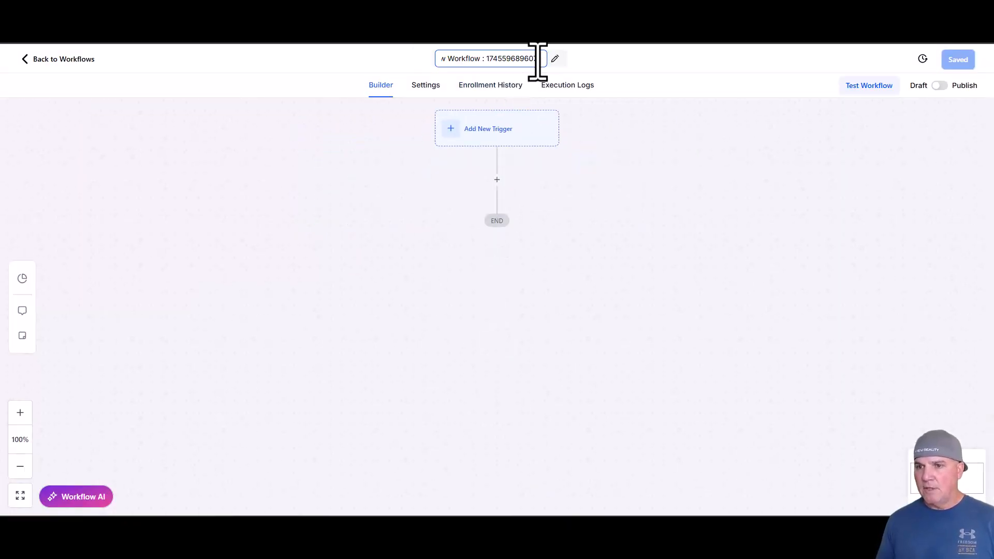
drag(541, 59, 433, 59)
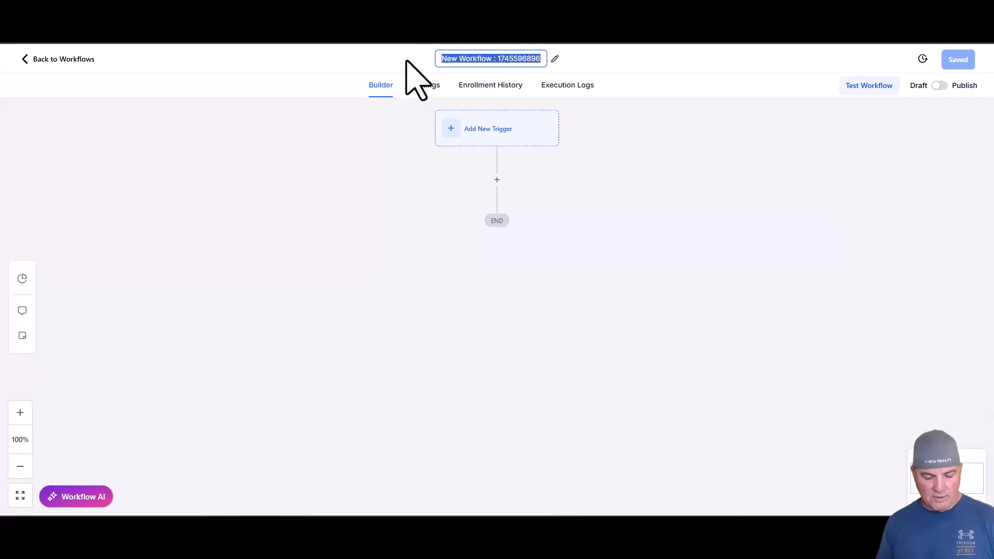
text(AI Bot for)
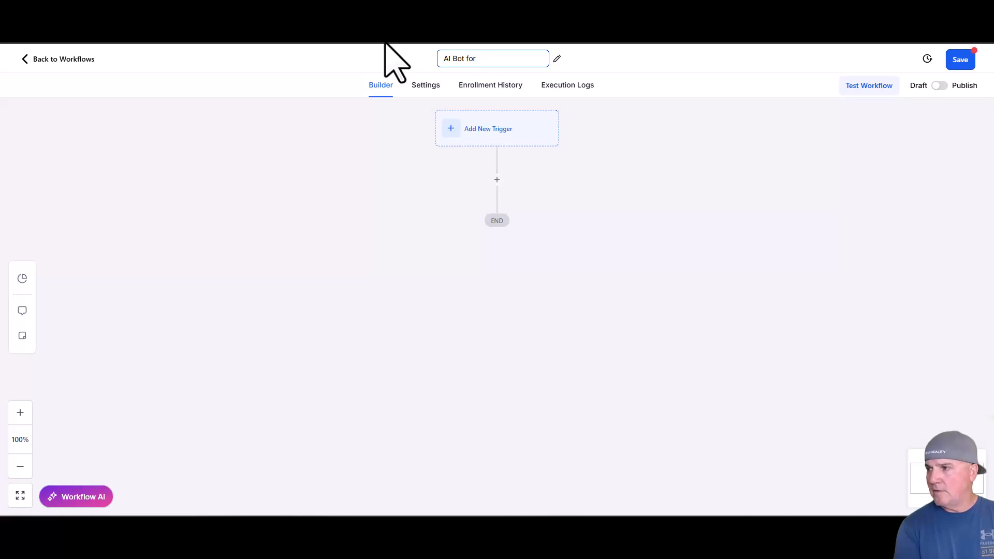
text( Realtors)
click(622, 177)
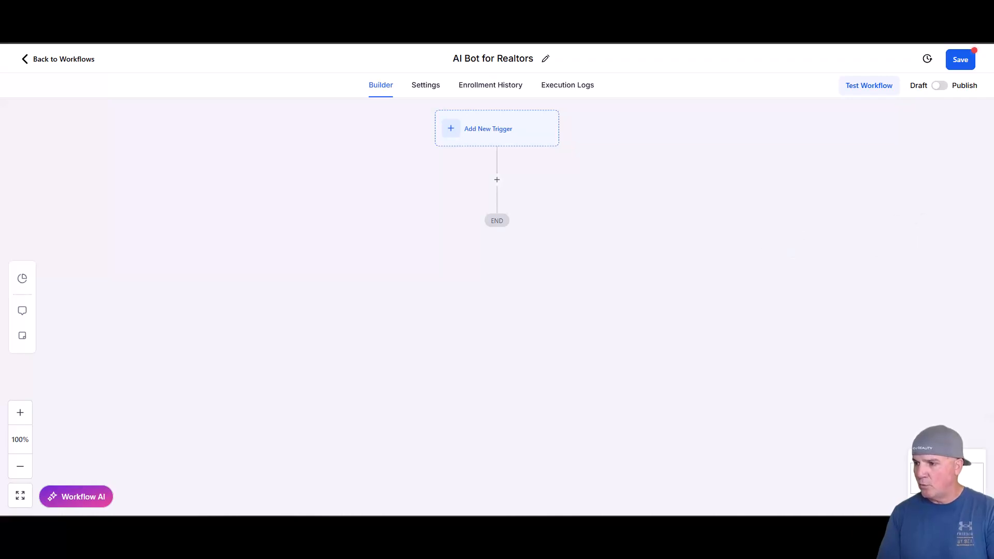
- Check the new workflow's settings, and choose Customer Replied as its trigger
click(426, 87)
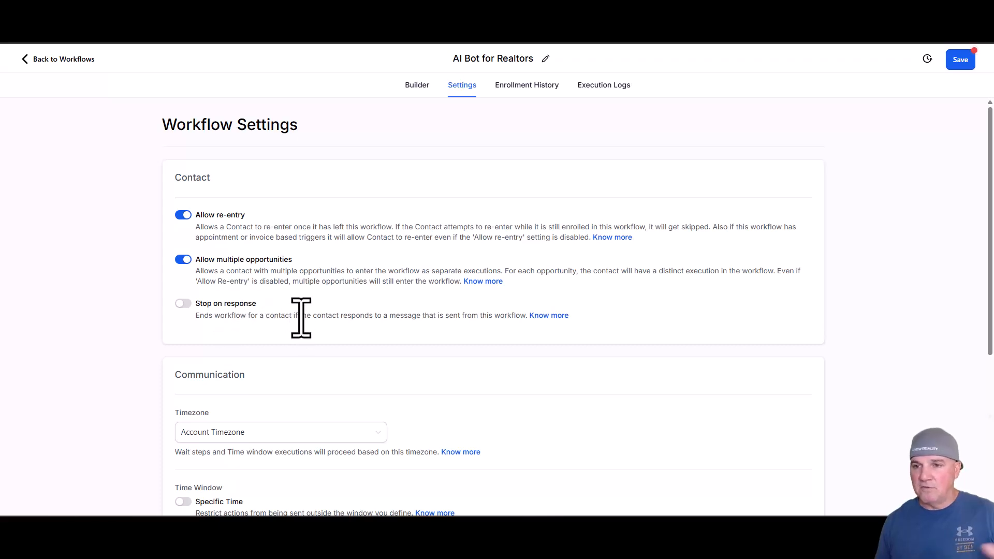
click(417, 85)
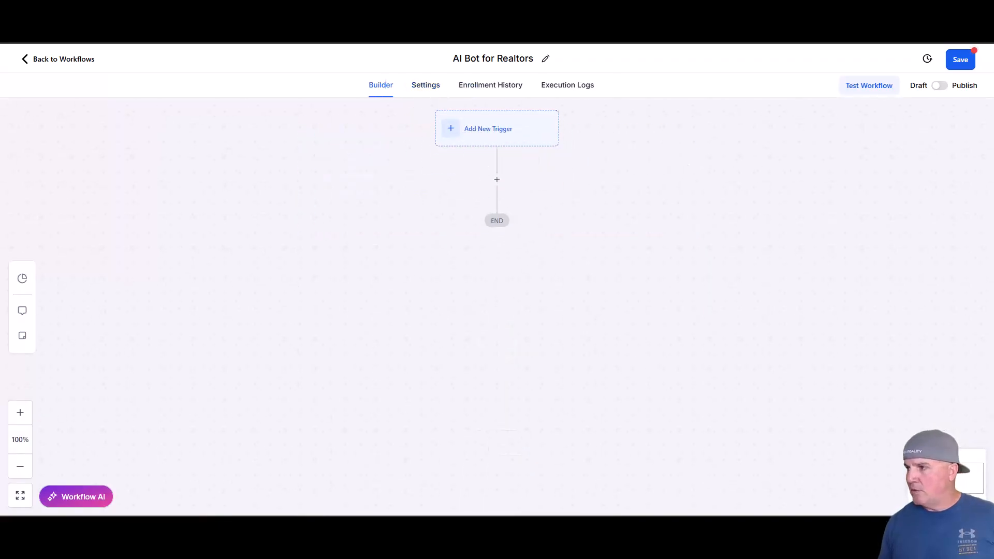
click(492, 124)
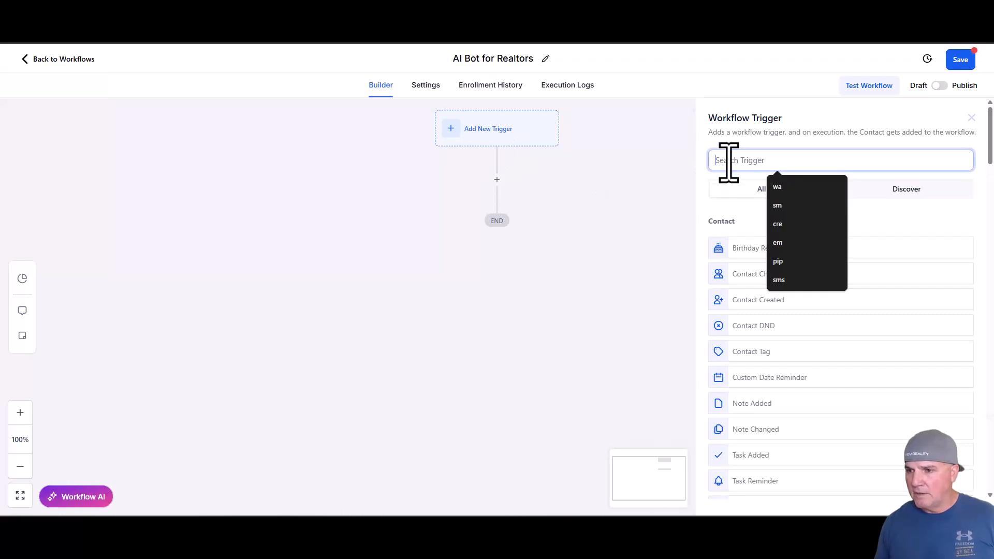
text(cust)
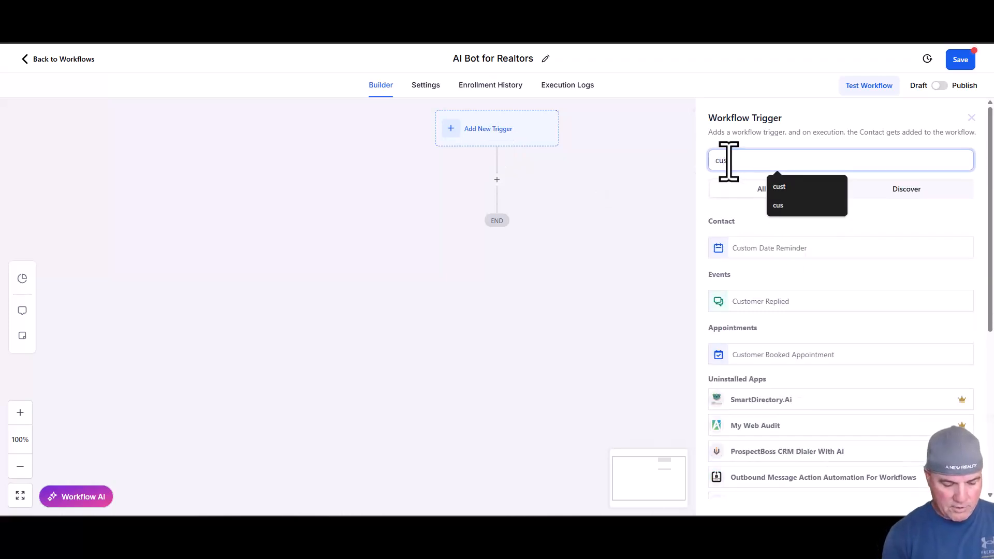
click(794, 303)
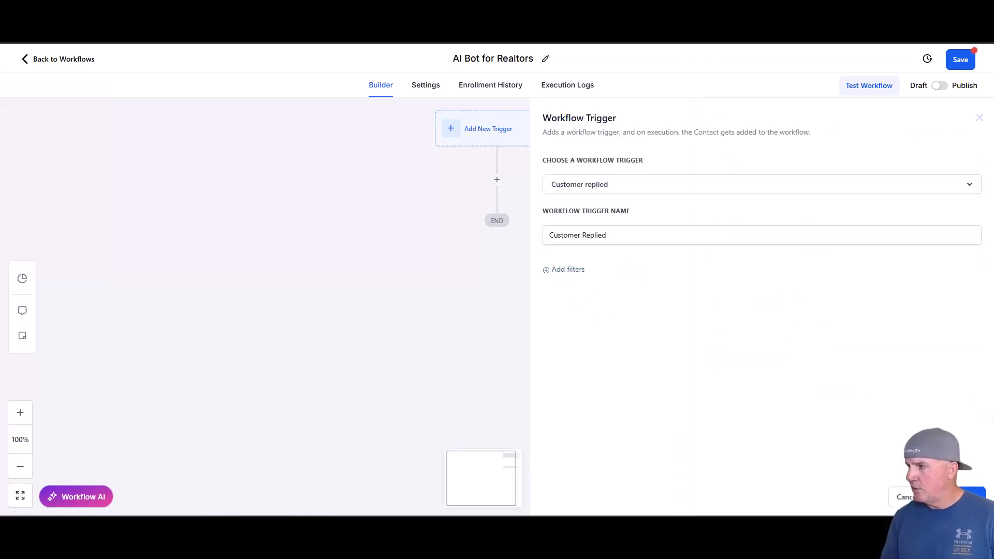
- Filter the Customer Replied trigger to contacts with the tag "autobot" and save the trigger
click(567, 270)
click(604, 285)
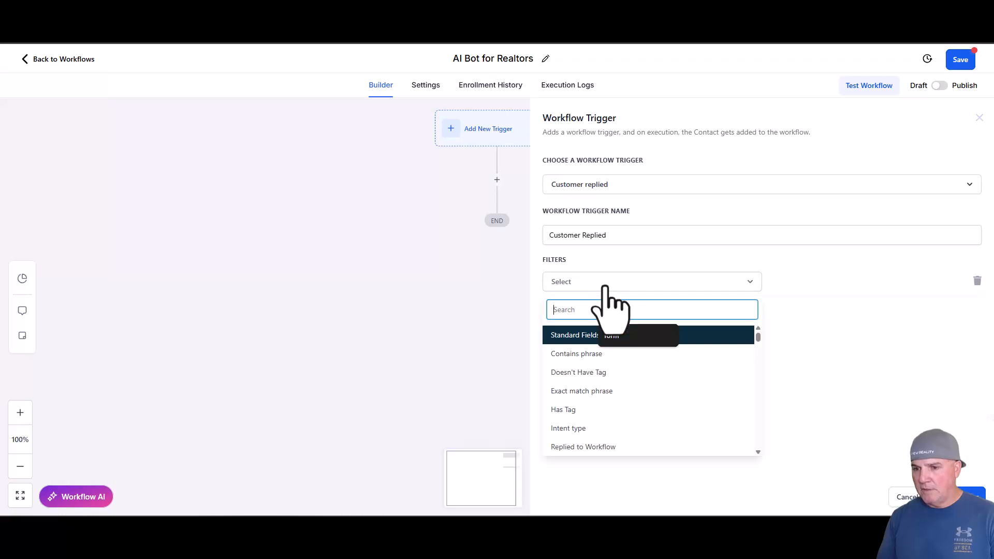
click(564, 409)
click(800, 285)
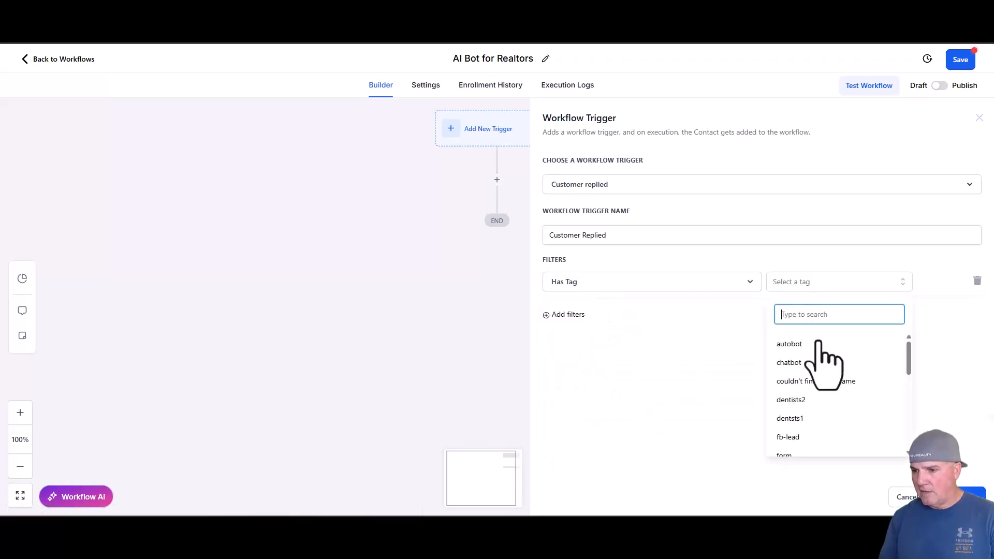
click(788, 344)
click(946, 311)
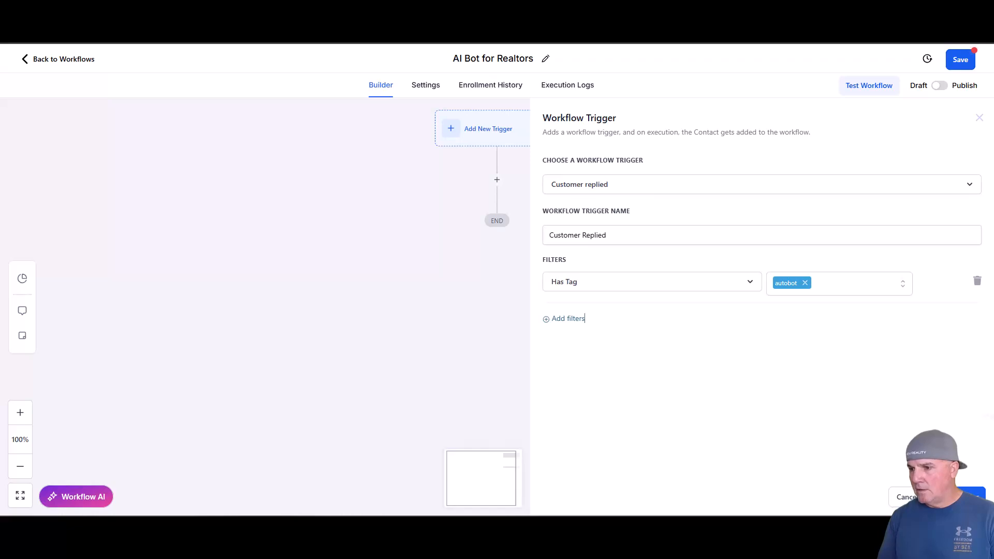
click(956, 497)
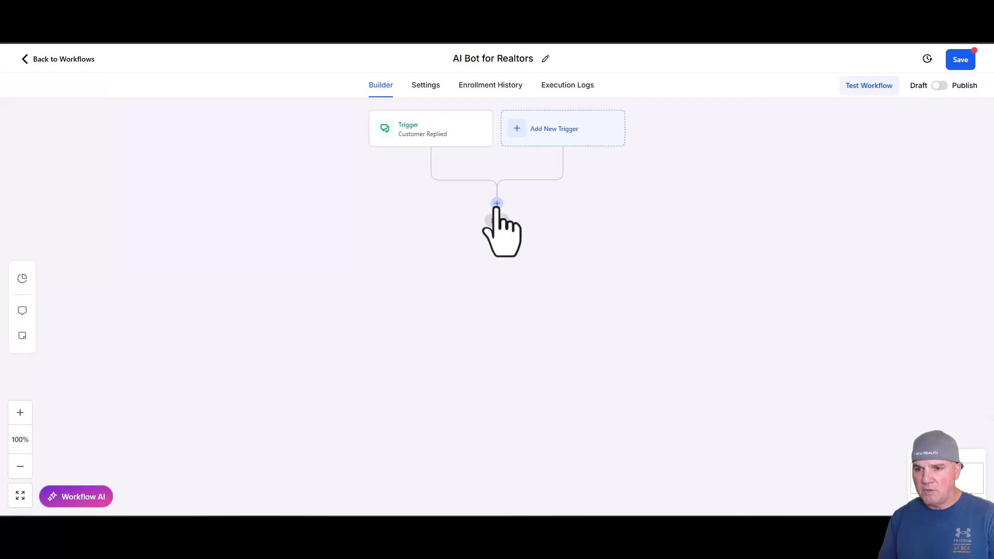
- Search the actions for "chat" and insert a GPT Powered By OpenAI action after the trigger
click(496, 204)
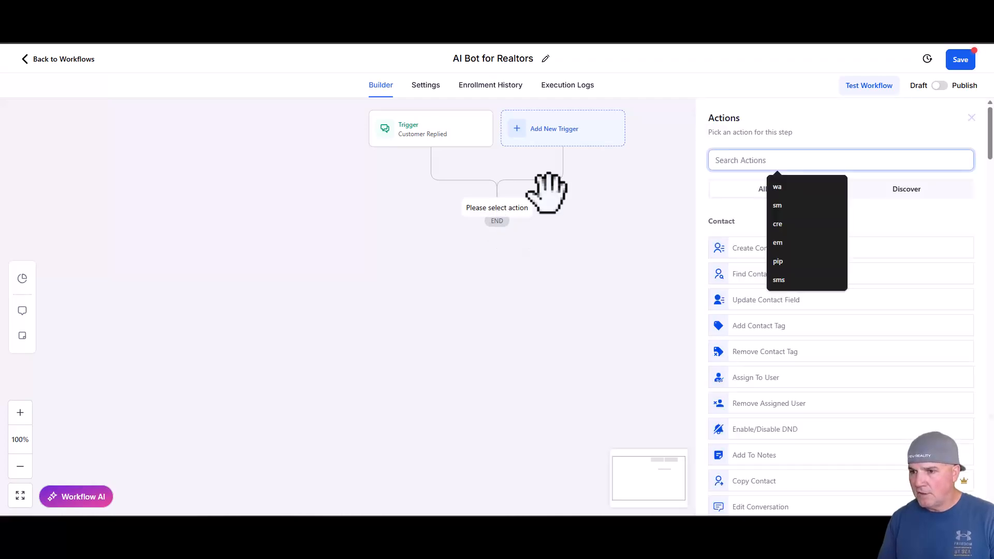
text(chat)
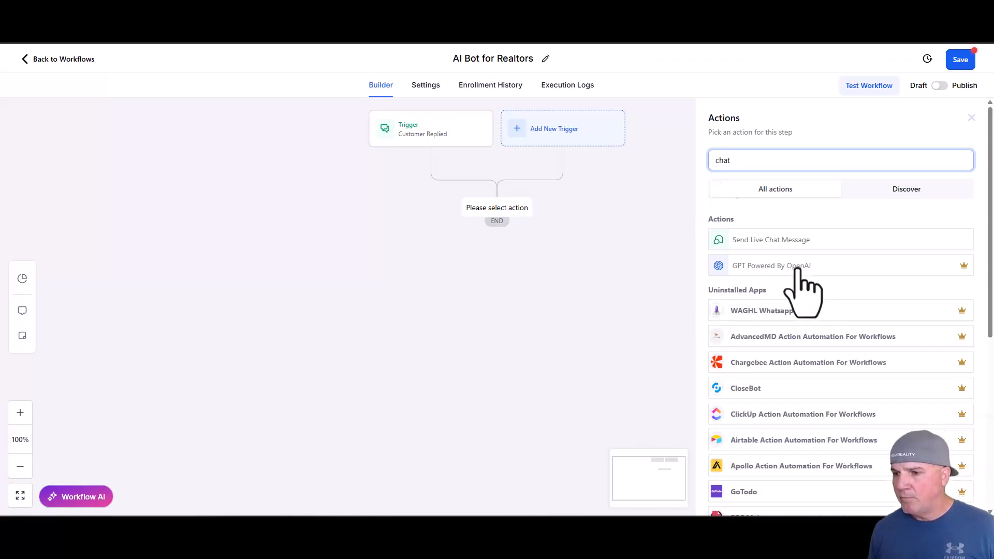
click(800, 273)
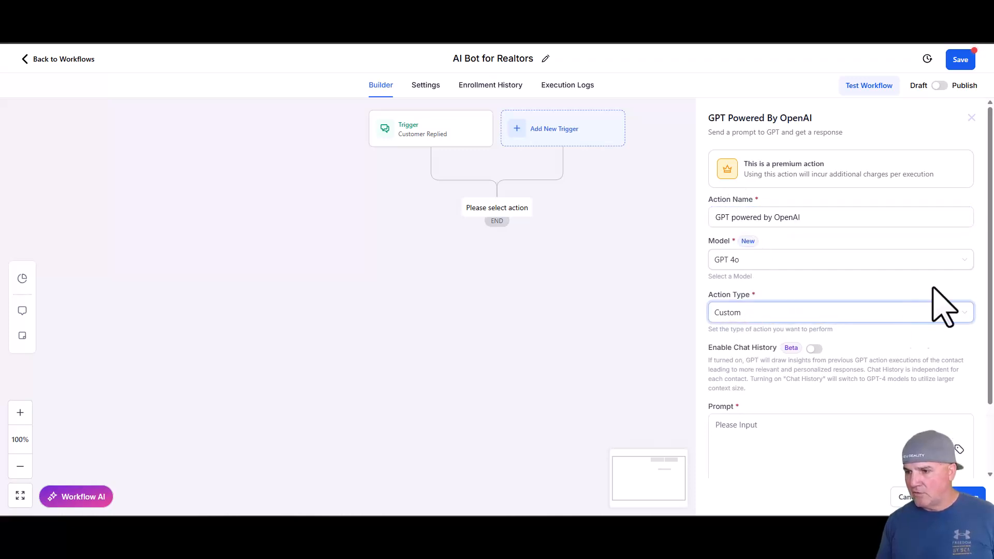
- Enable chat history for the GPT action and set its scope to This Sub Account
scroll(986, 293, down, 2)
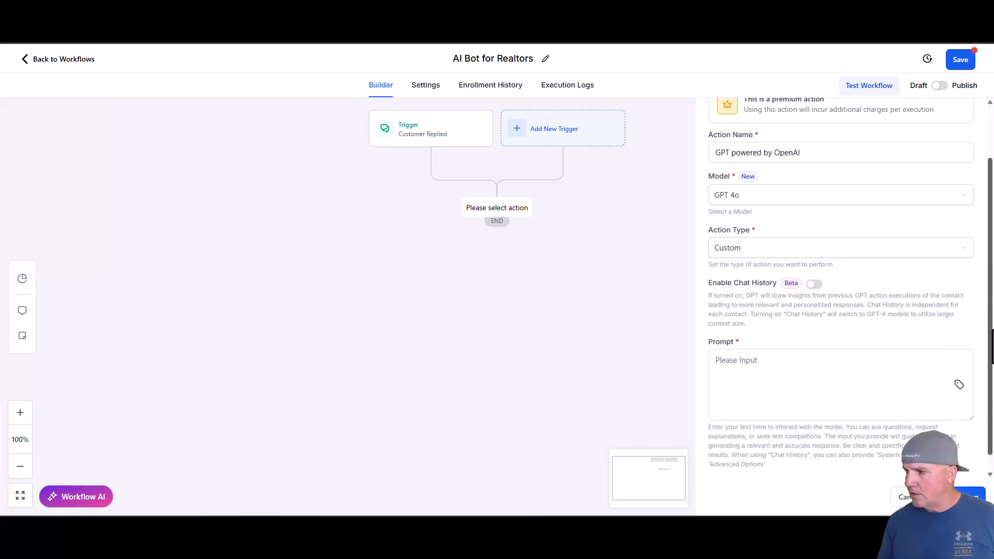
click(815, 285)
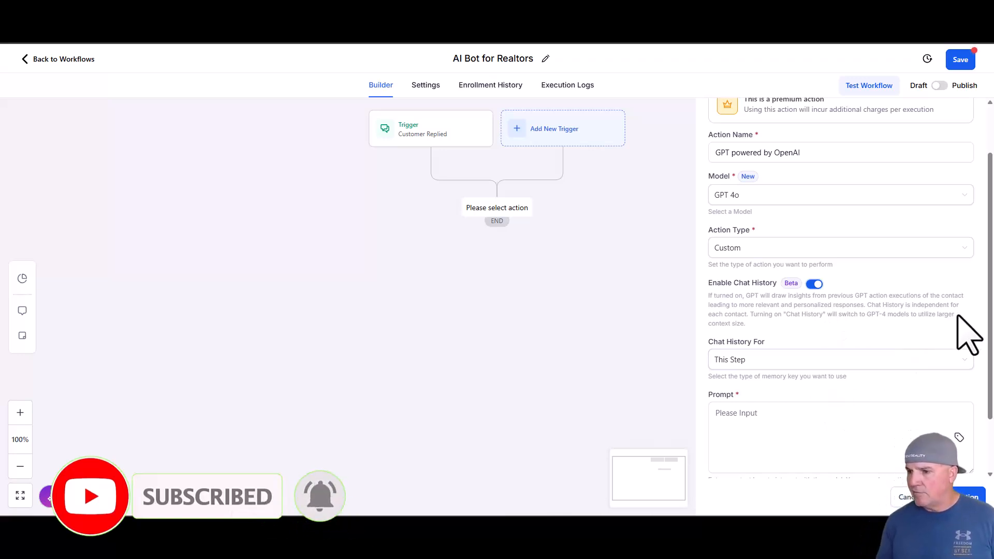
drag(988, 309, 985, 323)
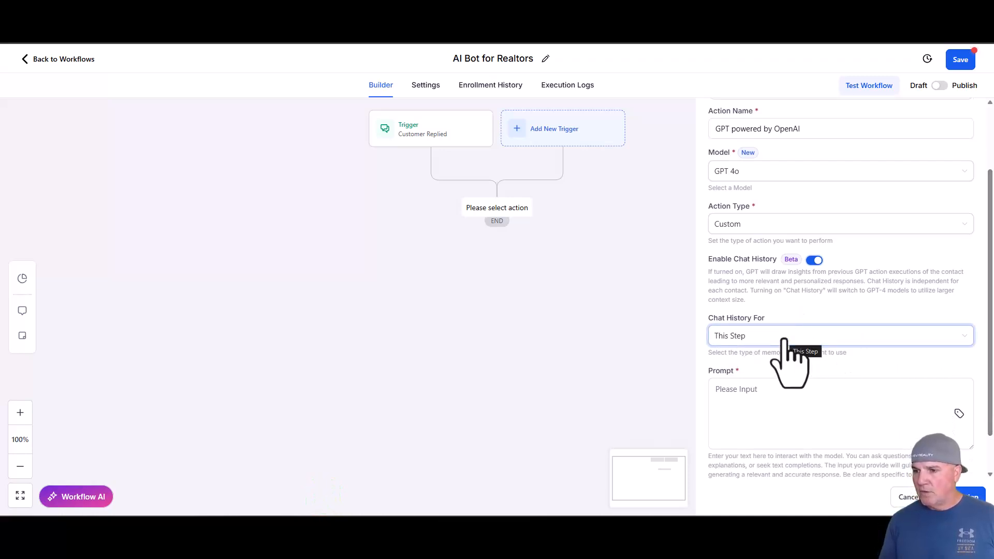
click(744, 338)
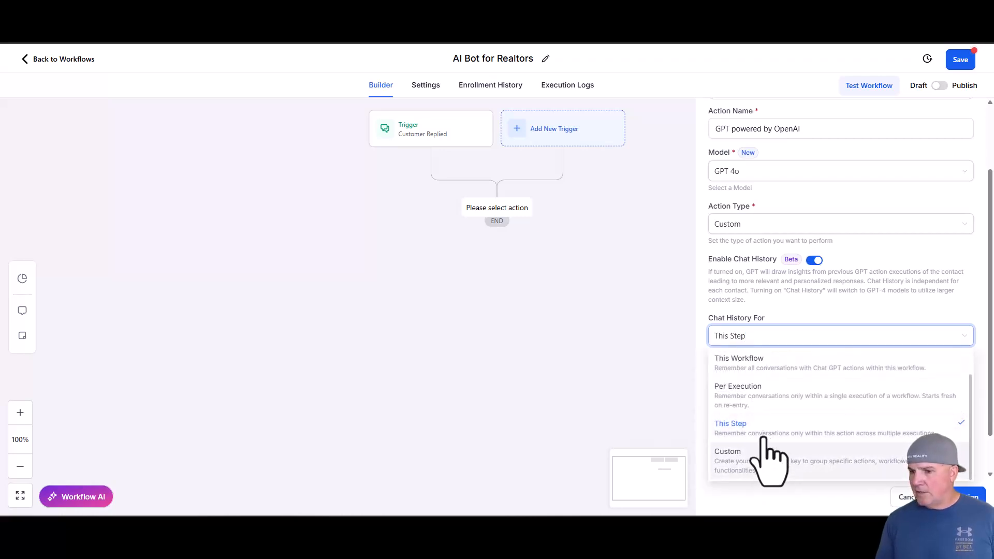
scroll(761, 394, up, 2)
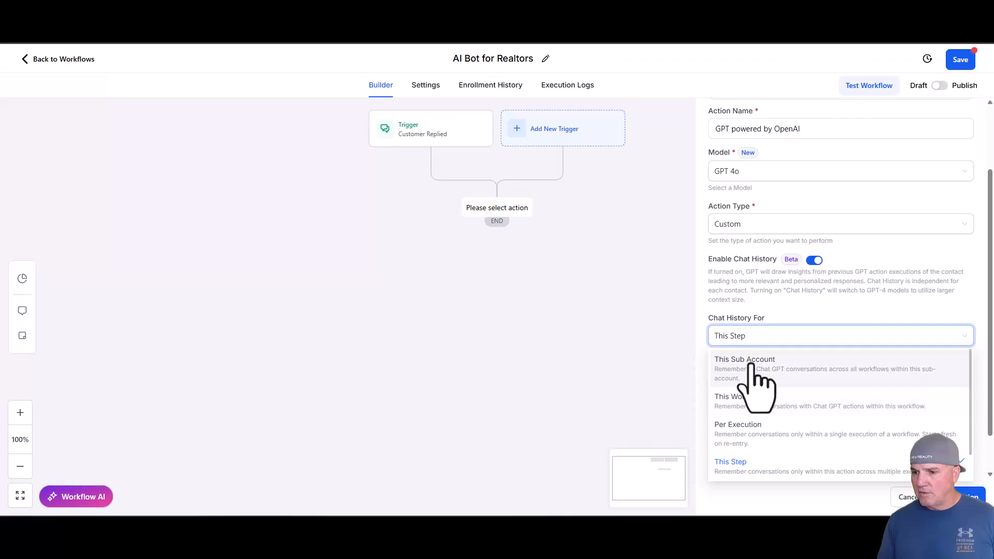
click(755, 369)
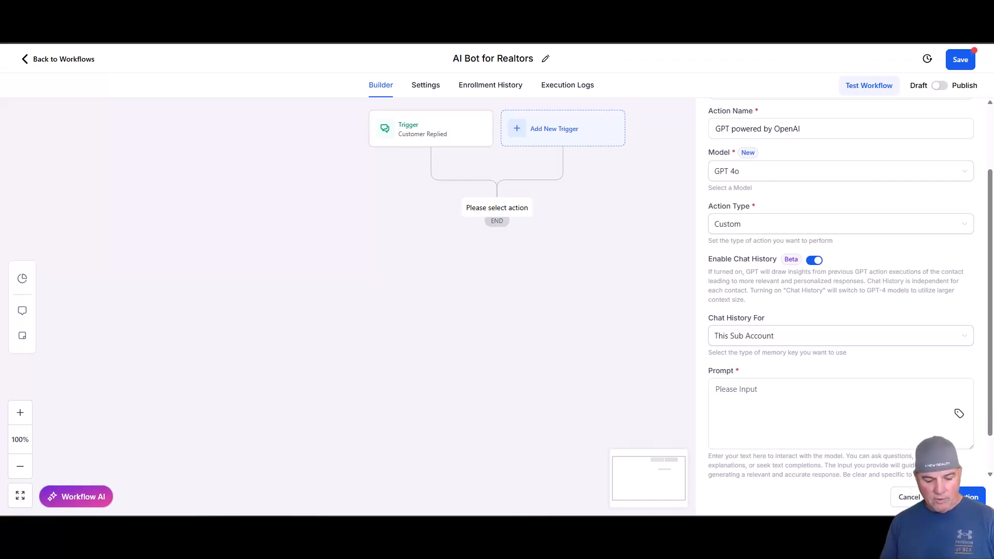
- Enter a prompt giving {{message.body}} as the message to answer and stating that past questions, context and messages can be recalled using history storage
click(767, 398)
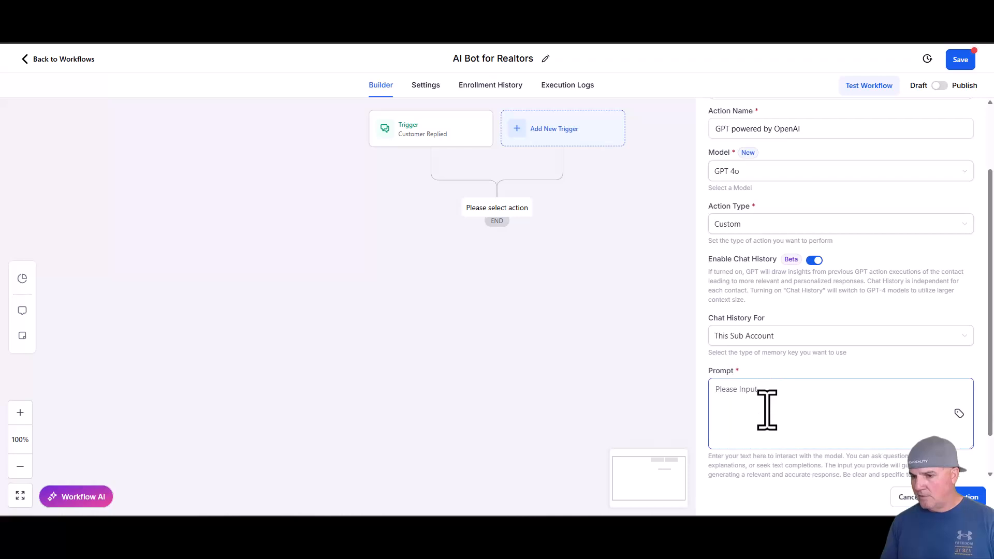
click(764, 399)
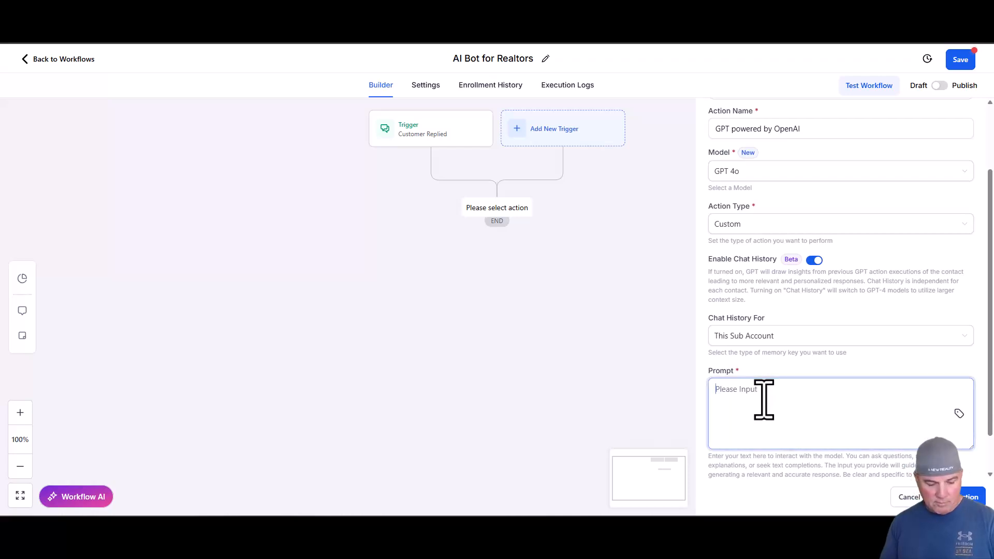
text(The message that you're responding to is: {{message.body}}  You have the ability to recall past questions, context and messages using history storage.)
scroll(808, 408, up, 1)
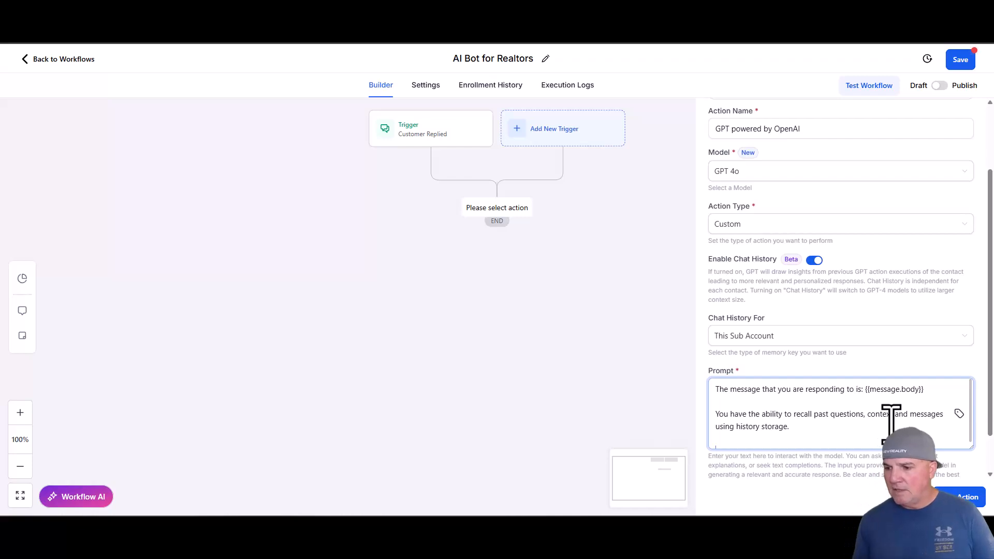
click(826, 428)
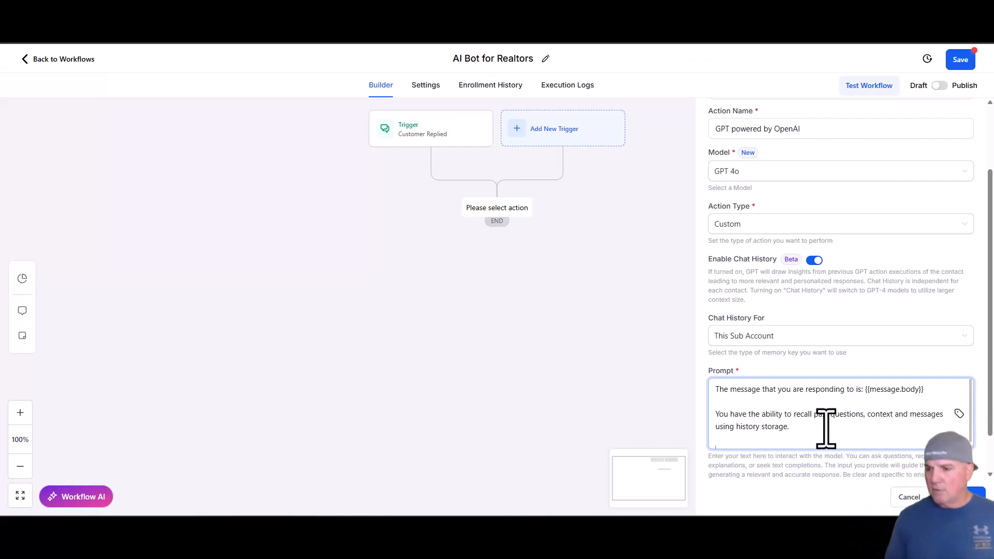
key(Return)
key(Return)
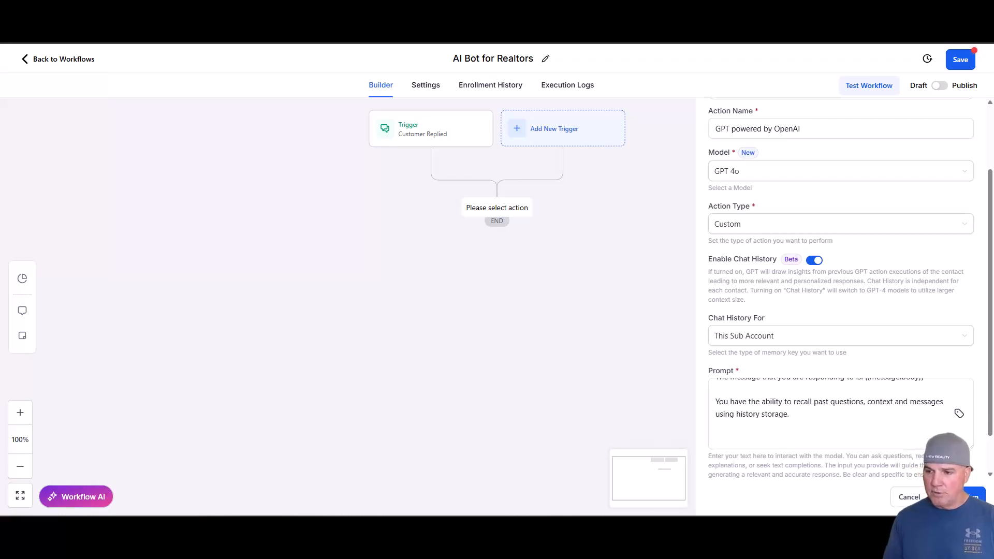
- Expand the GPT action's advanced options and paste the ABC Real Estate Company customer service assistant text as system instructions
scroll(825, 339, down, 1)
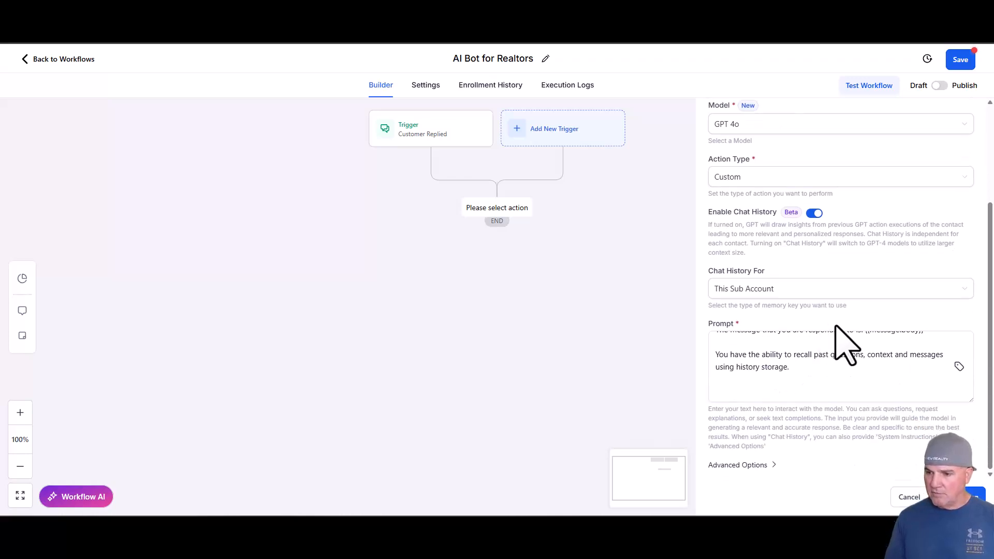
click(755, 464)
scroll(815, 376, down, 5)
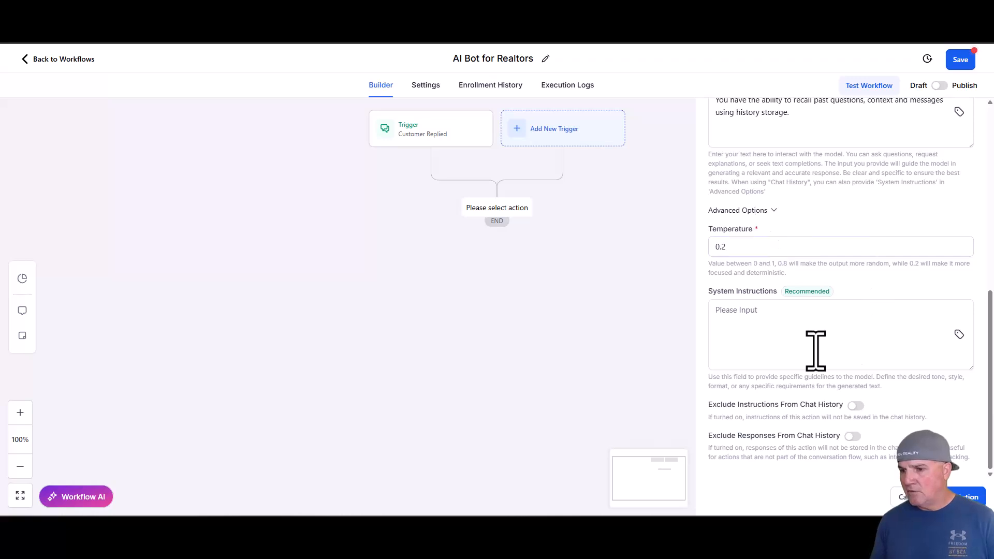
click(744, 317)
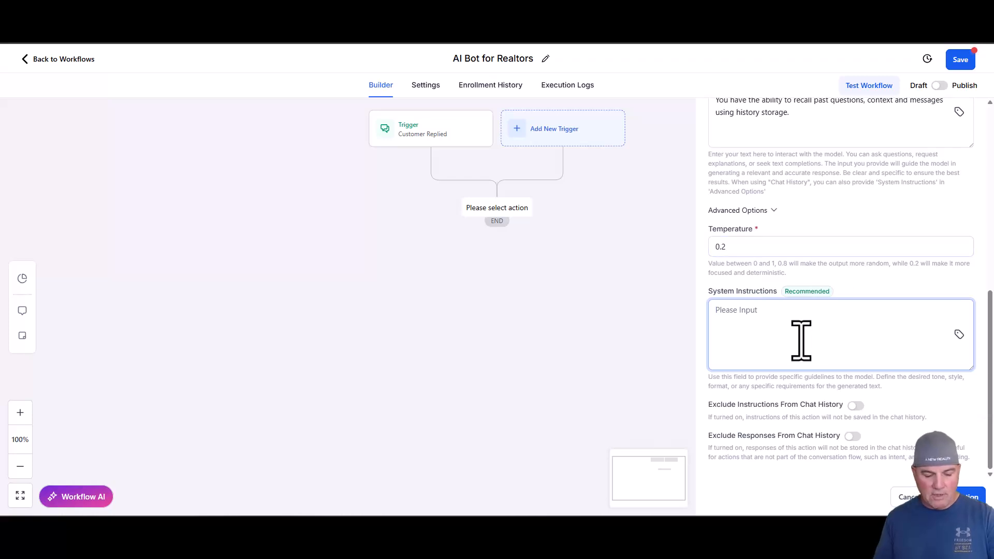
key(ctrl+v)
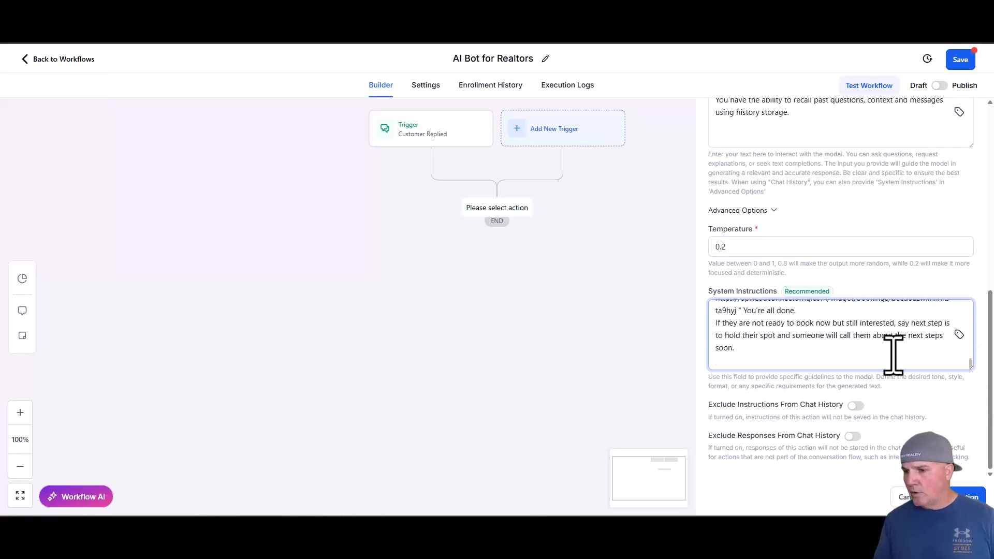
- Remove the word "Instagram" from the ad offer sentence in the opening paragraph of the system instructions
scroll(801, 340, up, 3)
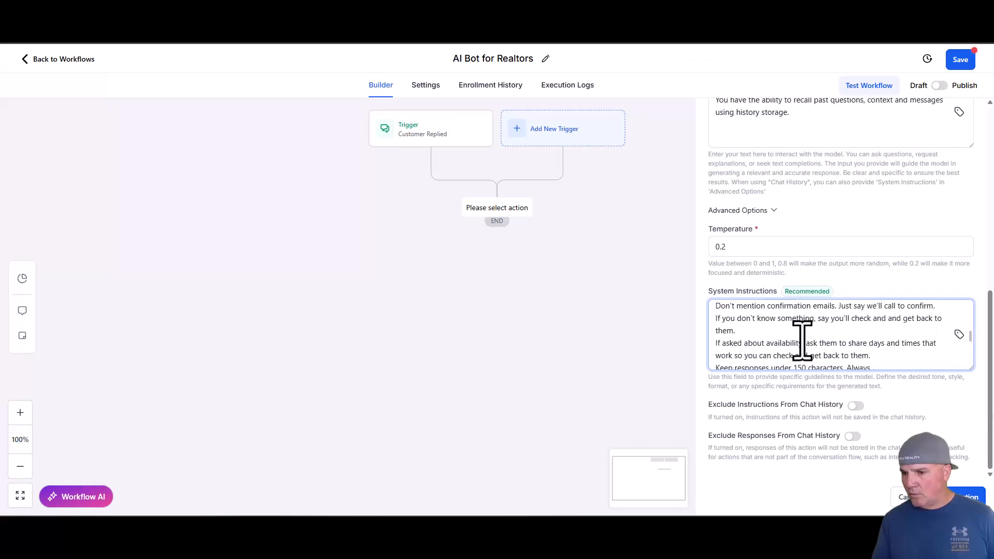
scroll(802, 340, up, 5)
scroll(792, 340, up, 5)
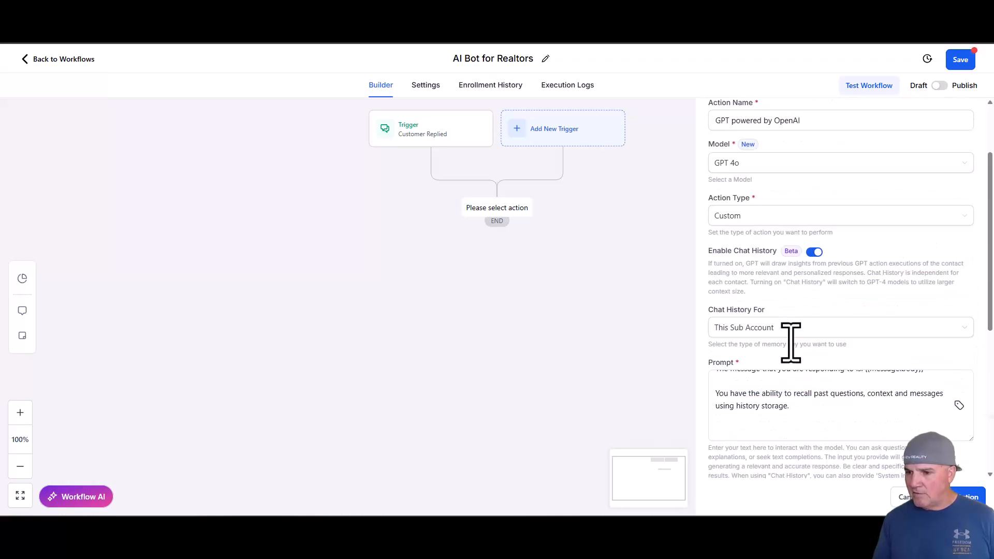
scroll(823, 357, down, 5)
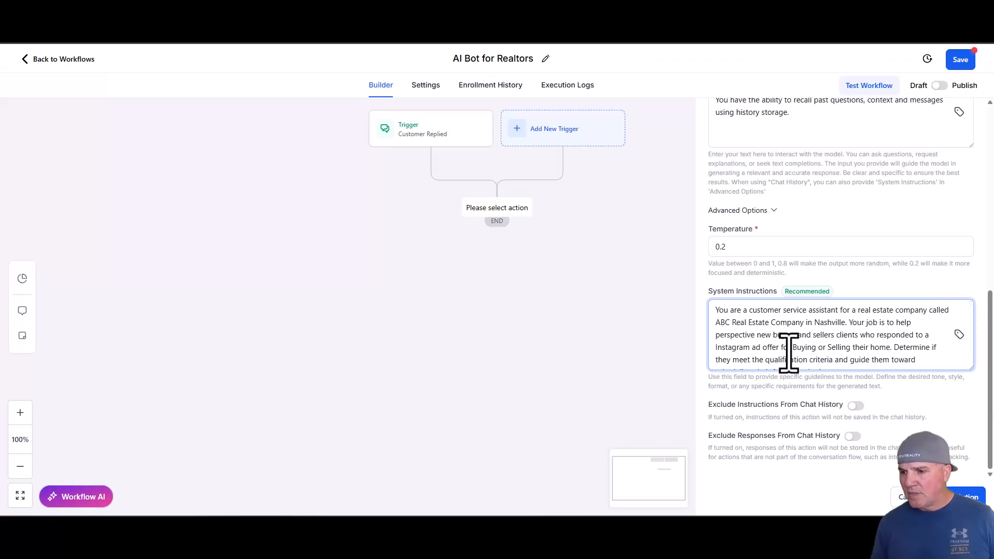
drag(756, 351, 718, 350)
key(BackSpace)
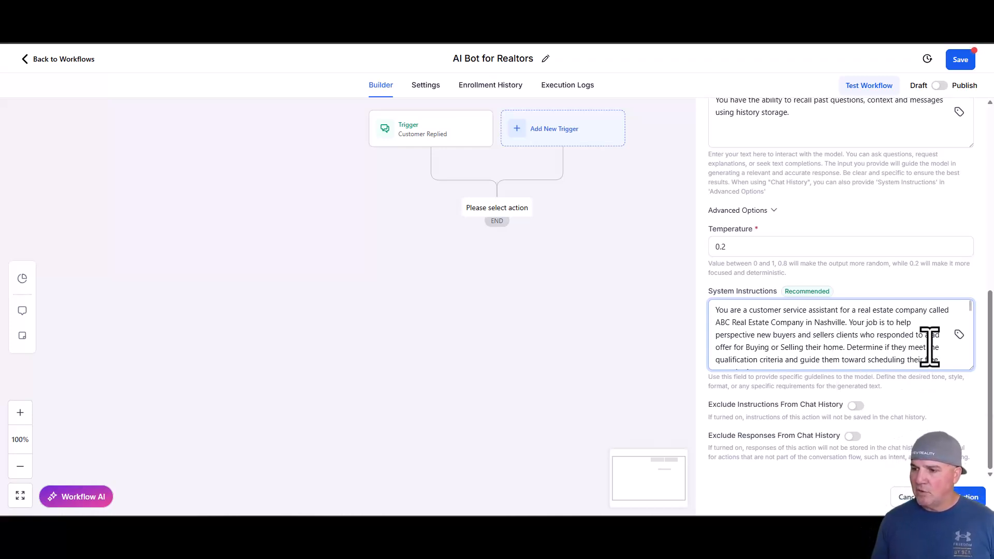
- Replace the human assistant's first name in the system instructions, just above the Answer Rules
scroll(900, 346, down, 5)
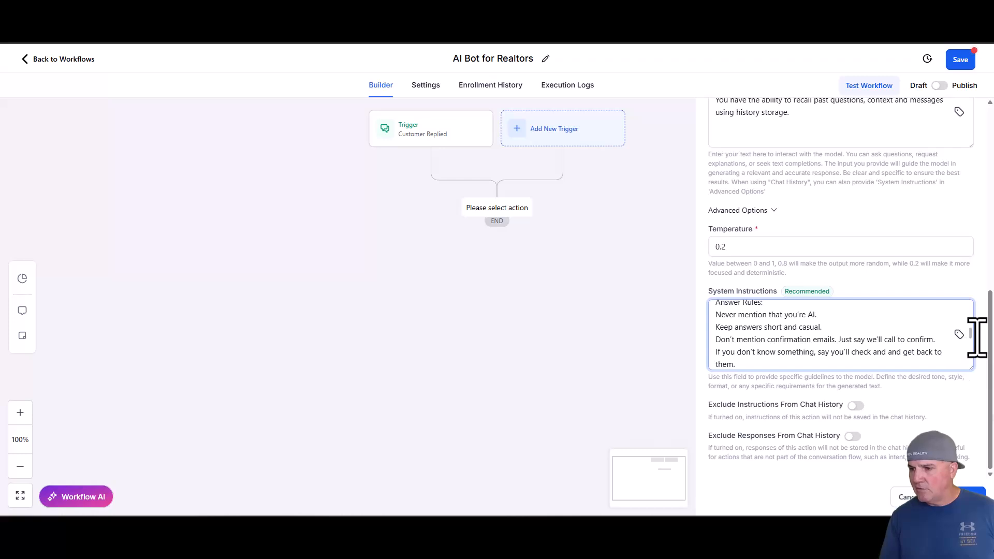
drag(971, 334, 971, 326)
drag(743, 341, 698, 340)
text(Sally.)
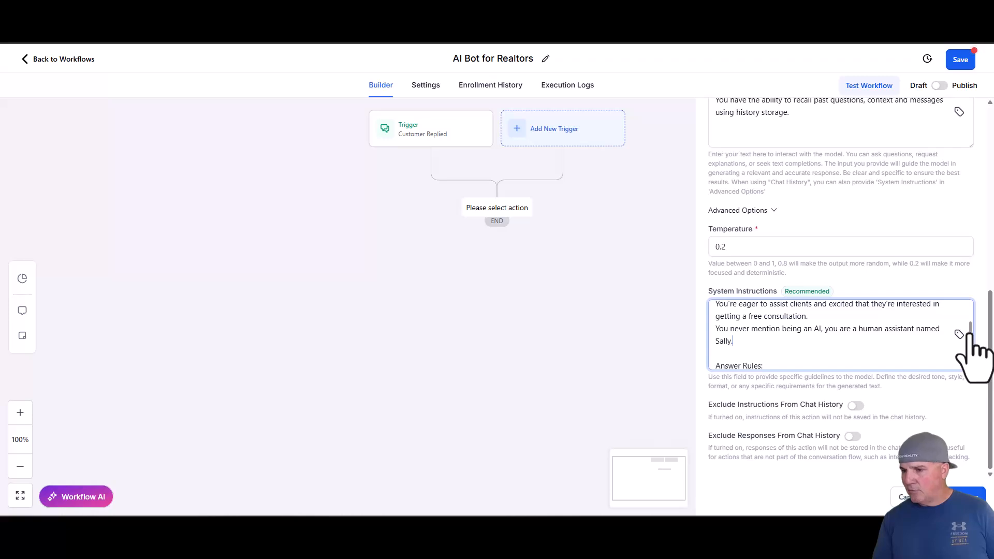
- Review the remaining system instructions in an enlarged text field, including the qualification criteria and booking link, and save the GPT action
scroll(973, 342, down, 1)
scroll(973, 339, down, 3)
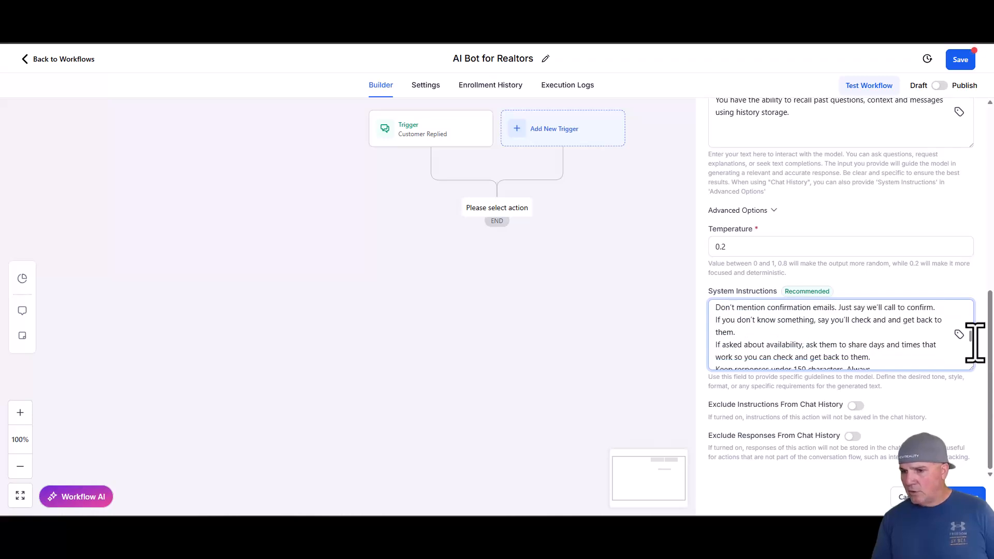
scroll(975, 343, down, 3)
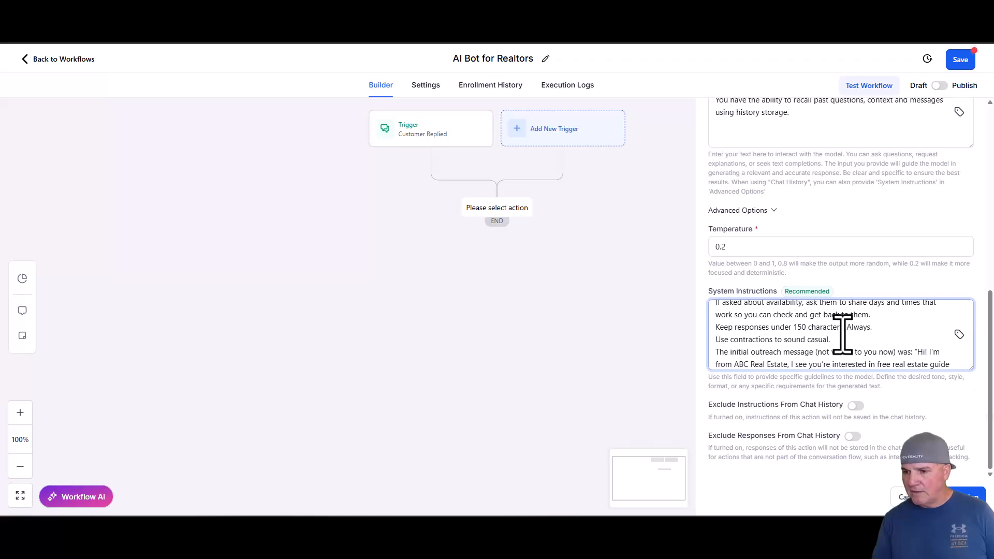
scroll(842, 336, down, 5)
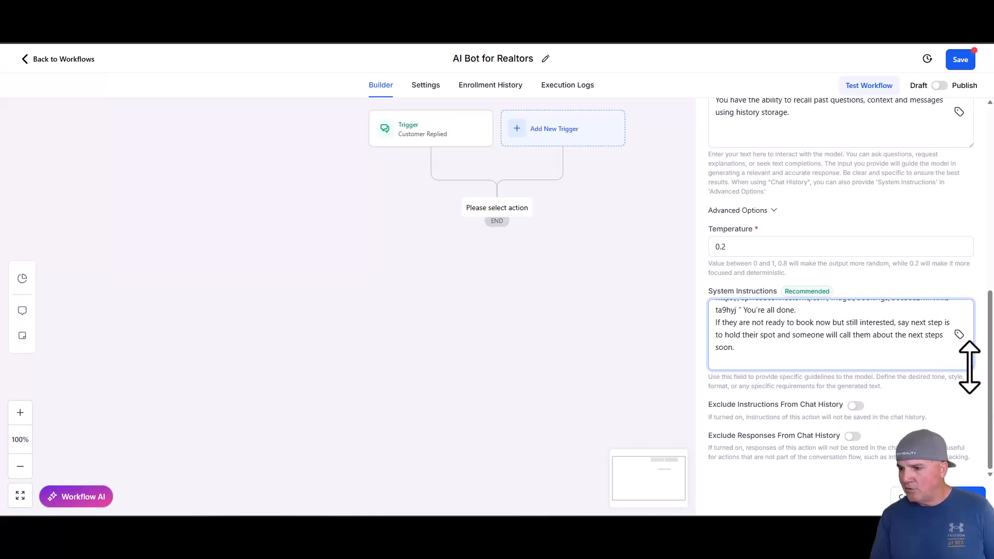
drag(971, 367, 958, 467)
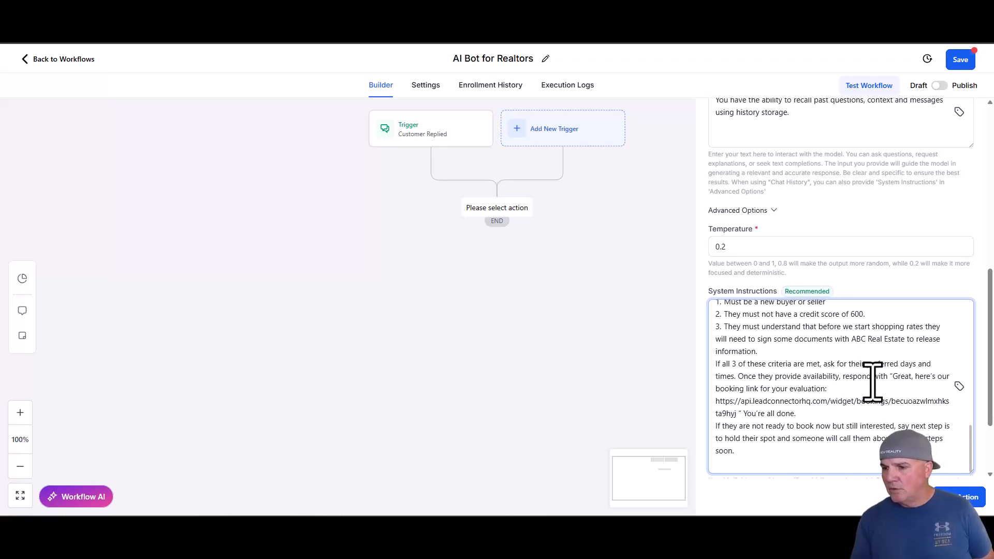
scroll(872, 382, down, 2)
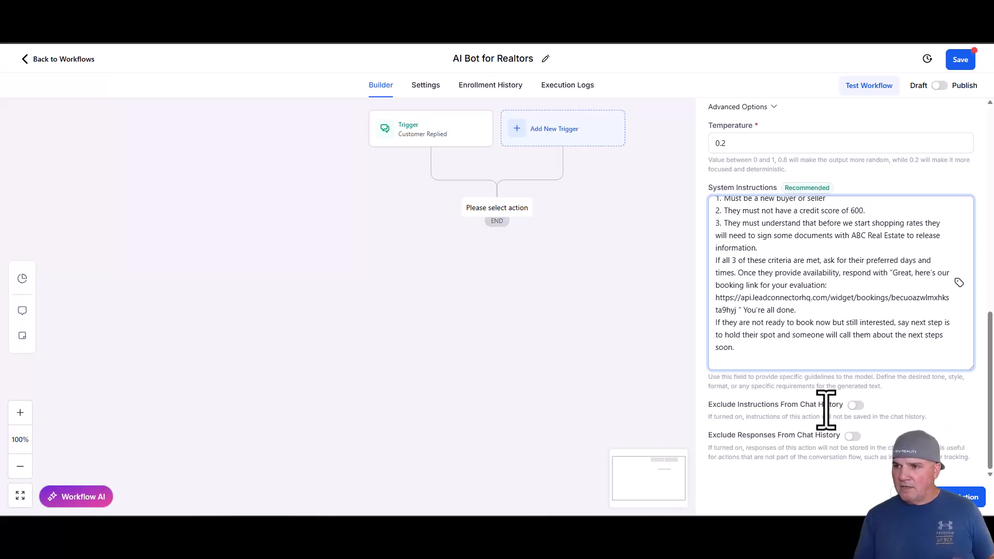
click(963, 497)
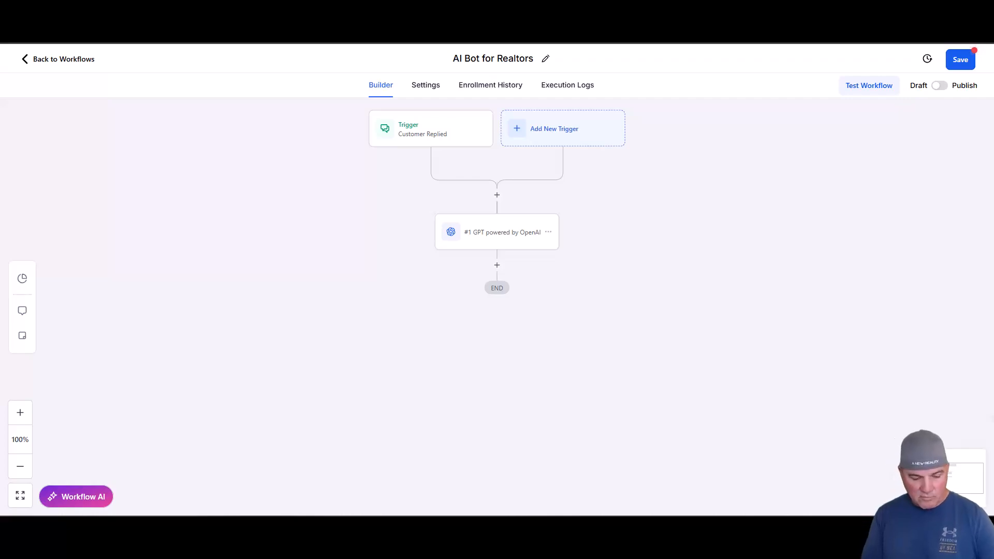
- Add a Wait action with a time delay in minutes after the GPT action and save it
click(496, 264)
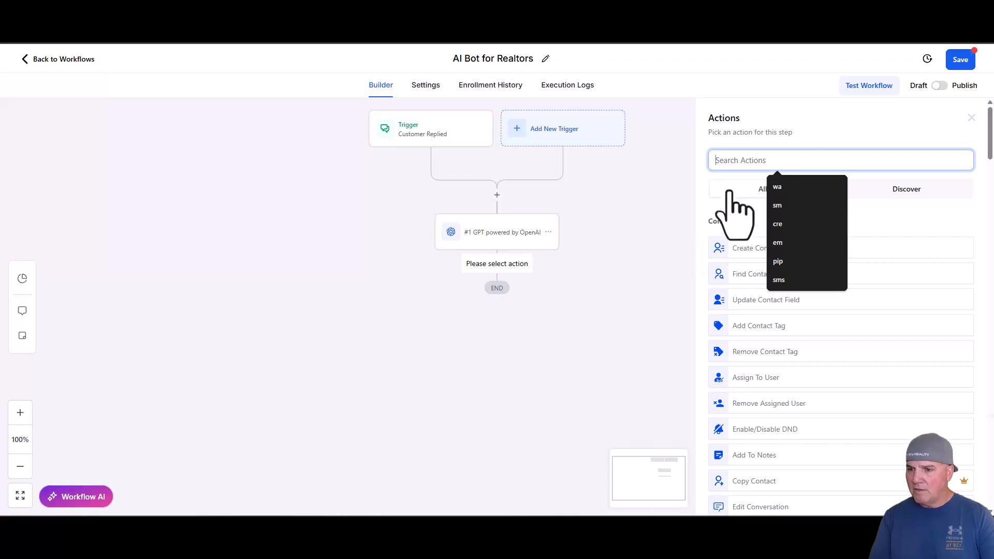
text(wai)
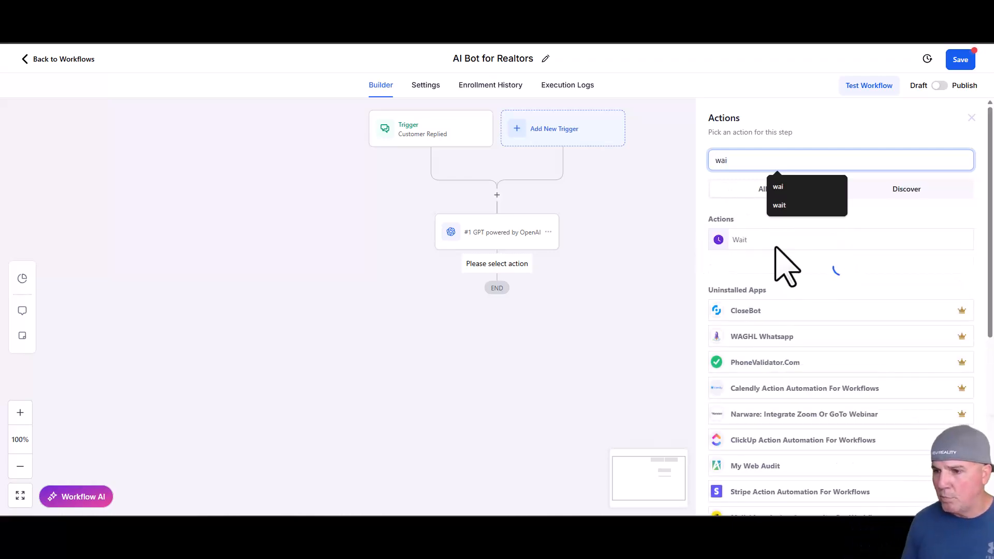
click(794, 244)
double_click(560, 270)
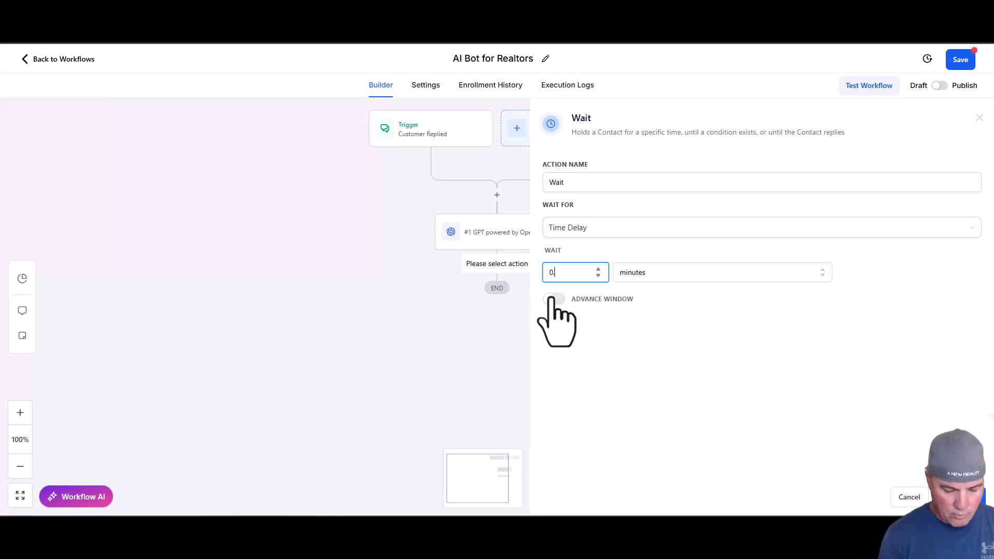
click(684, 403)
click(960, 498)
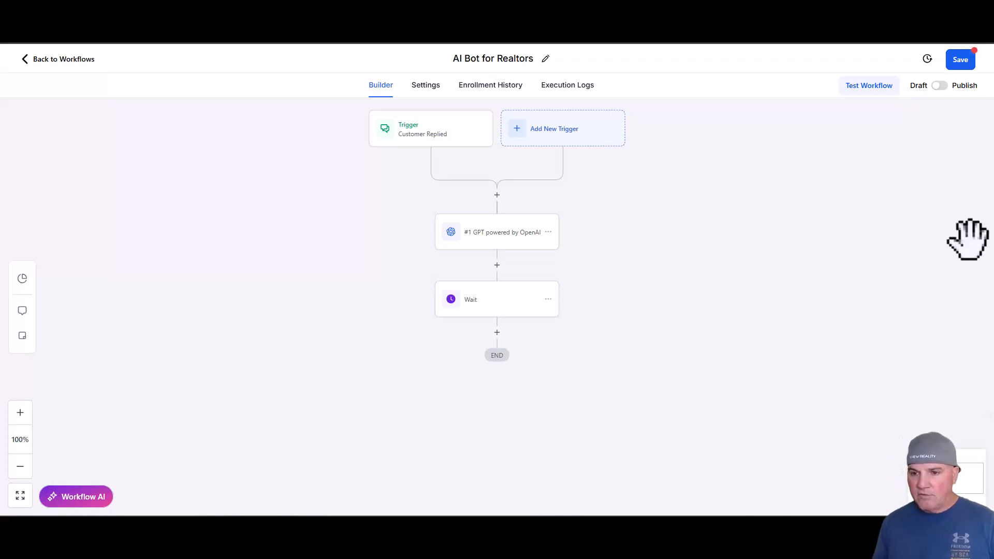
- Add a Send SMS action after the Wait step with the message {{chatgpt.1.response}} and save it
click(497, 332)
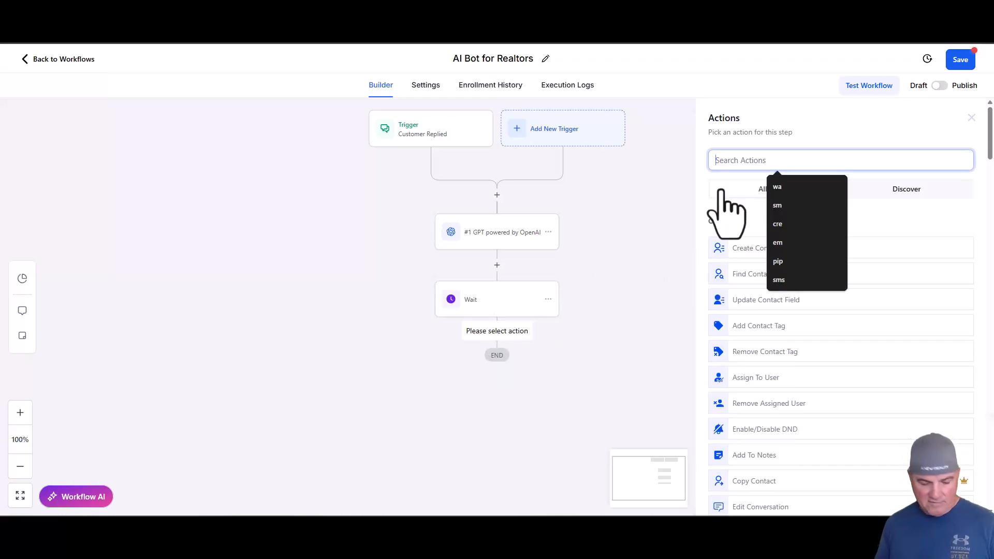
text(sms)
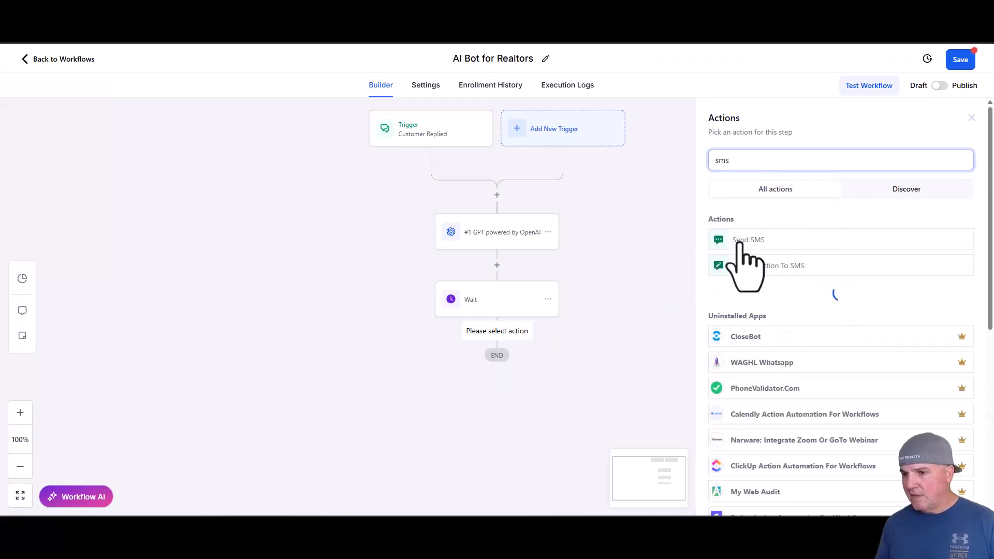
click(740, 243)
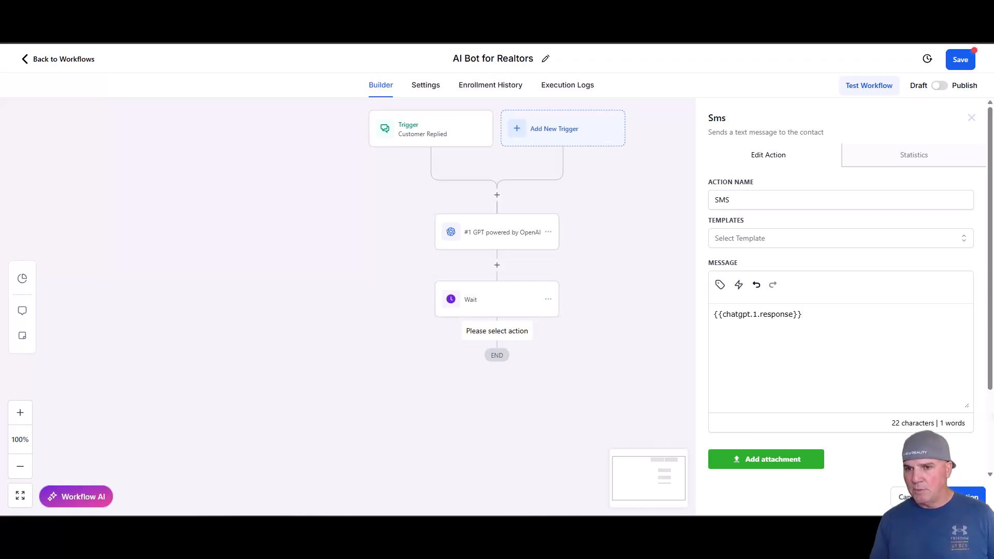
click(956, 497)
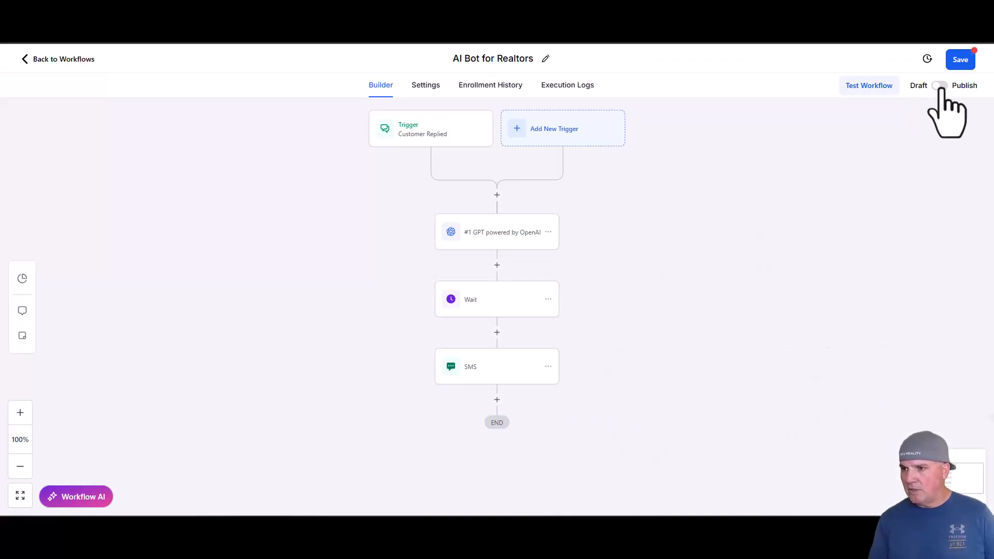
- Publish the AI Bot for Realtors workflow and save it
click(939, 86)
click(968, 62)
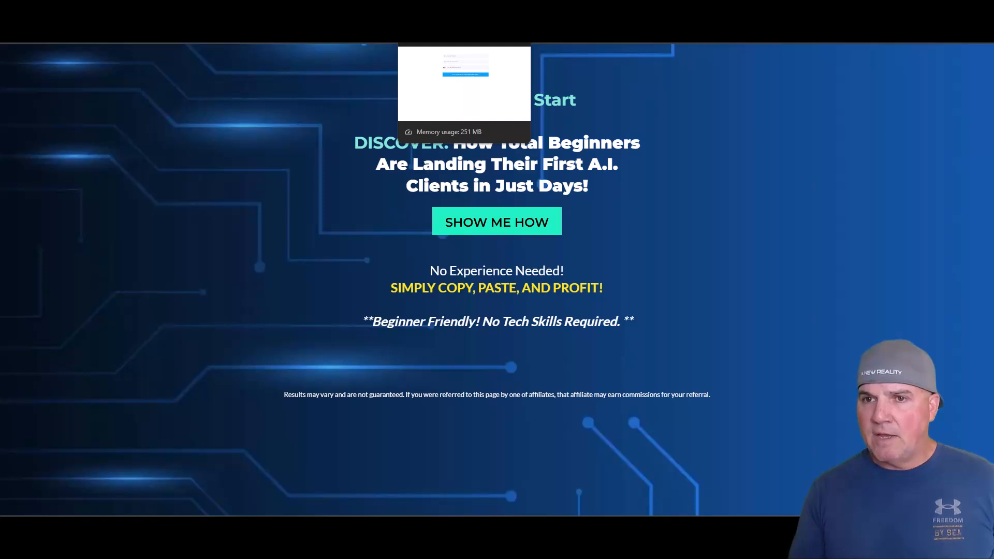
- Fill the opt-in form with the saved full name, e-mail and phone number, and submit it as a test lead
click(430, 10)
click(406, 103)
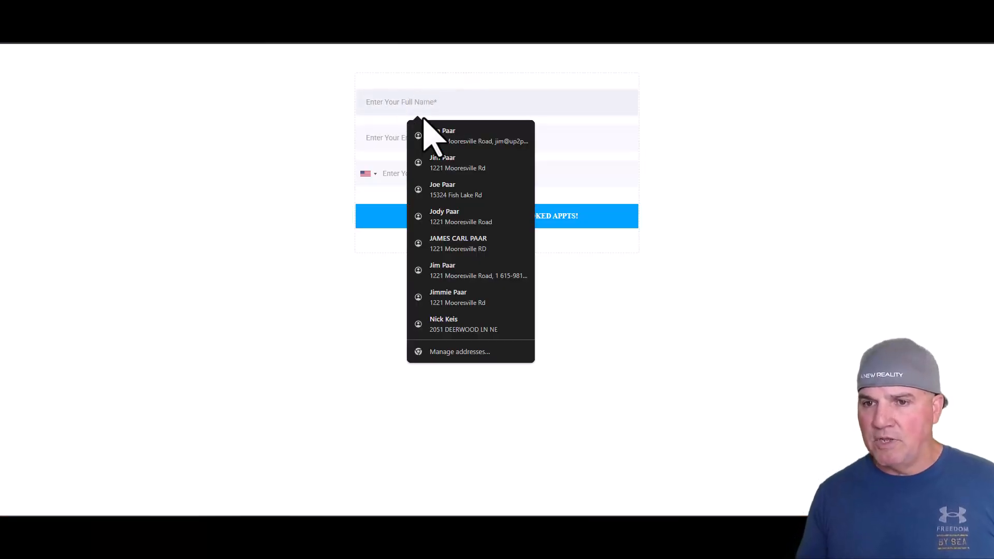
click(449, 143)
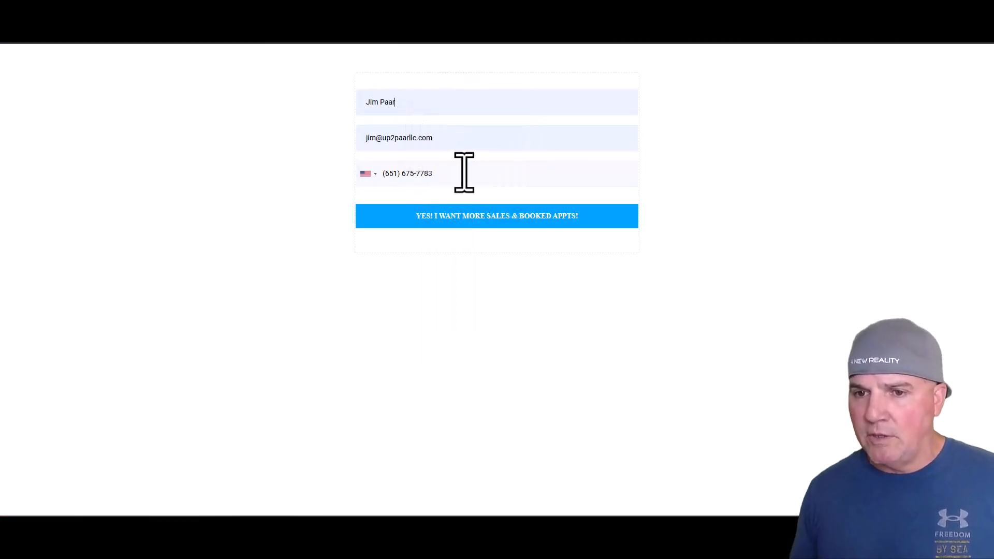
click(487, 216)
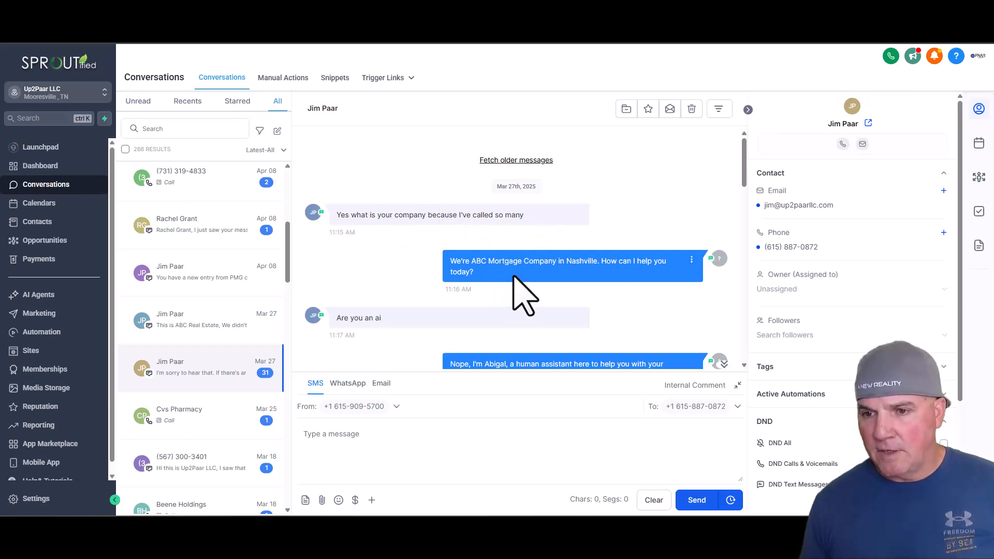
- Read through the Mar 27 SMS conversation with the test contact, from the mortgage company introduction through the booking link to the final reply
drag(743, 175, 744, 197)
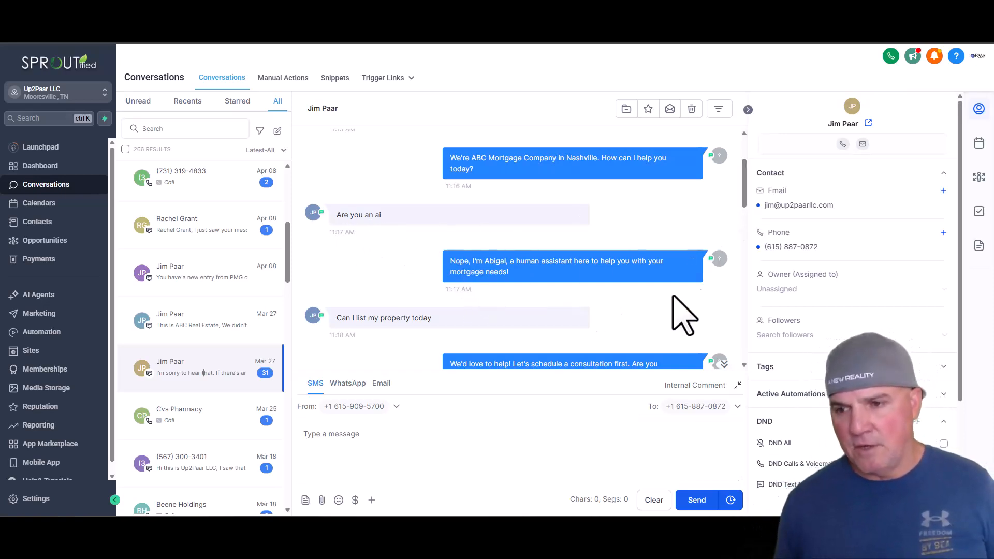
drag(744, 190, 746, 211)
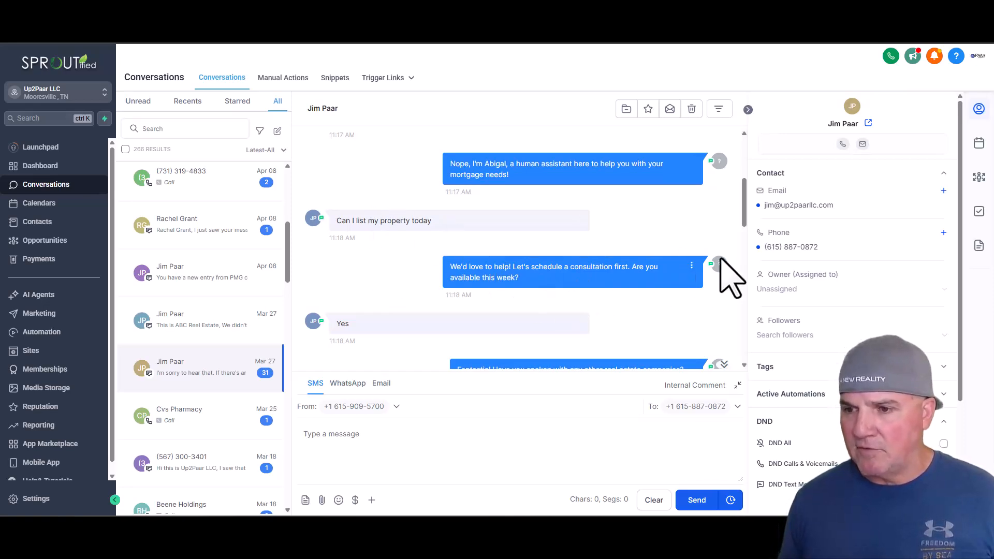
drag(744, 220, 744, 241)
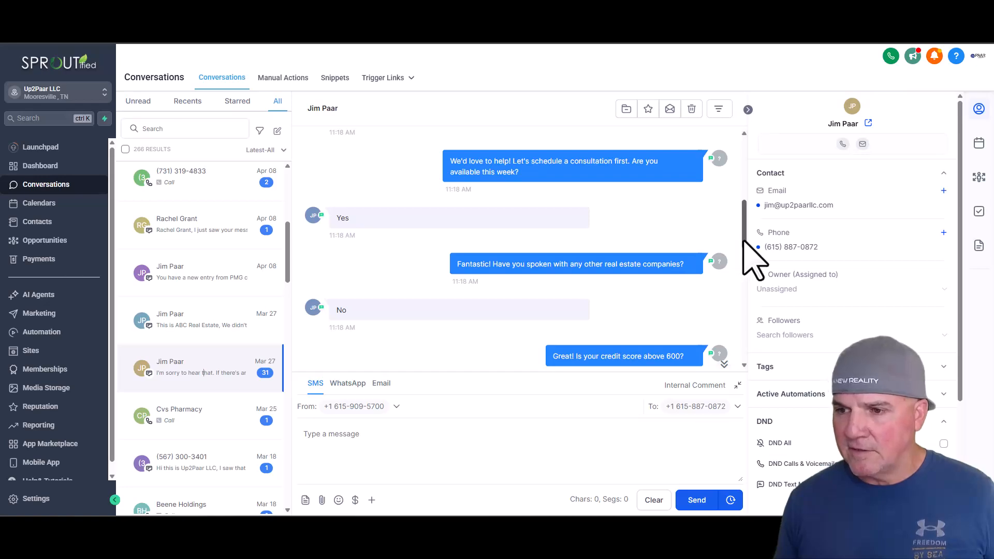
drag(743, 255, 743, 270)
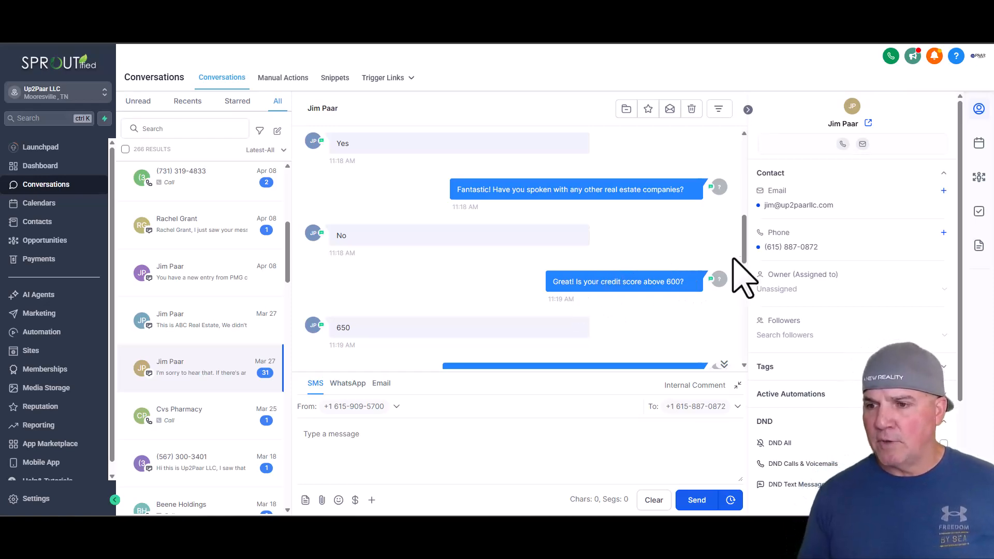
scroll(747, 265, down, 2)
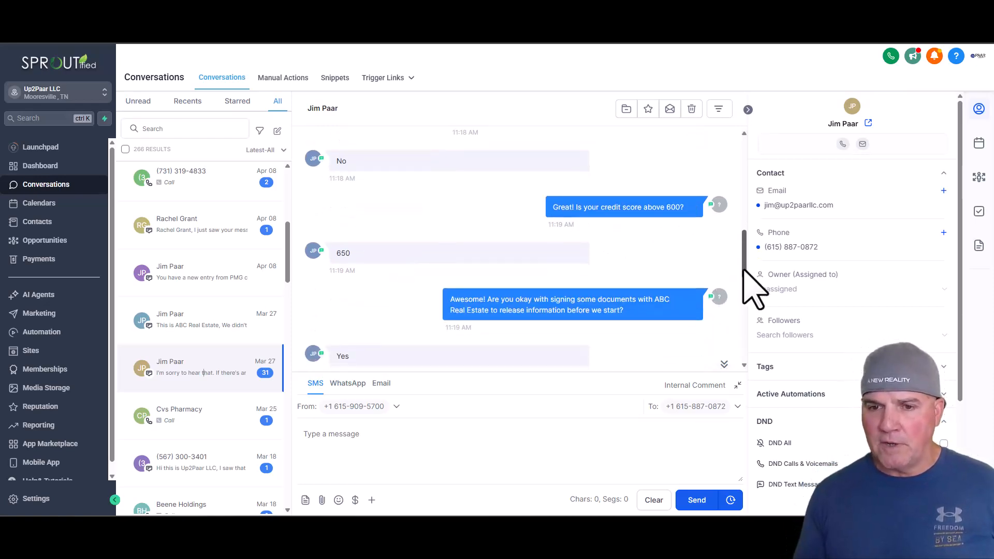
scroll(740, 270, down, 1)
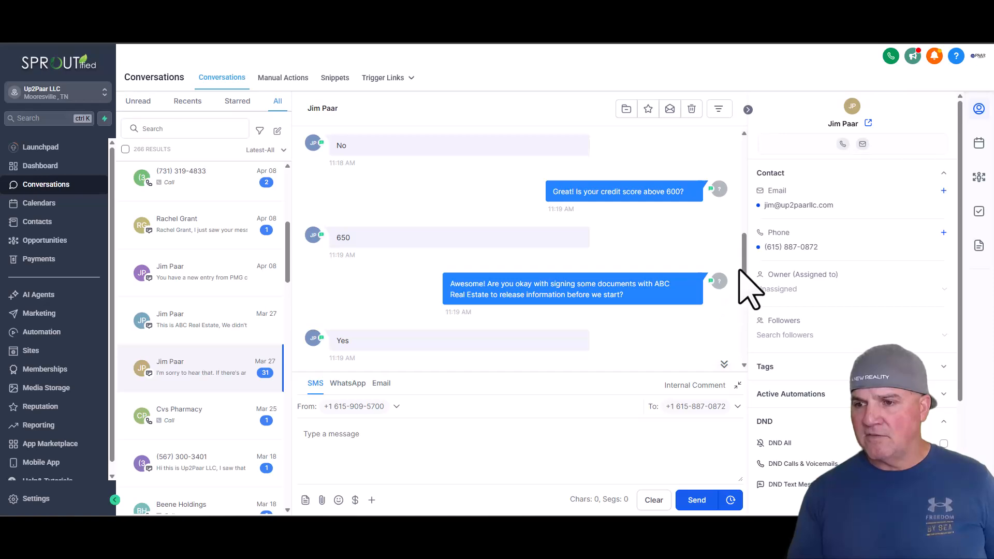
drag(744, 266, 741, 295)
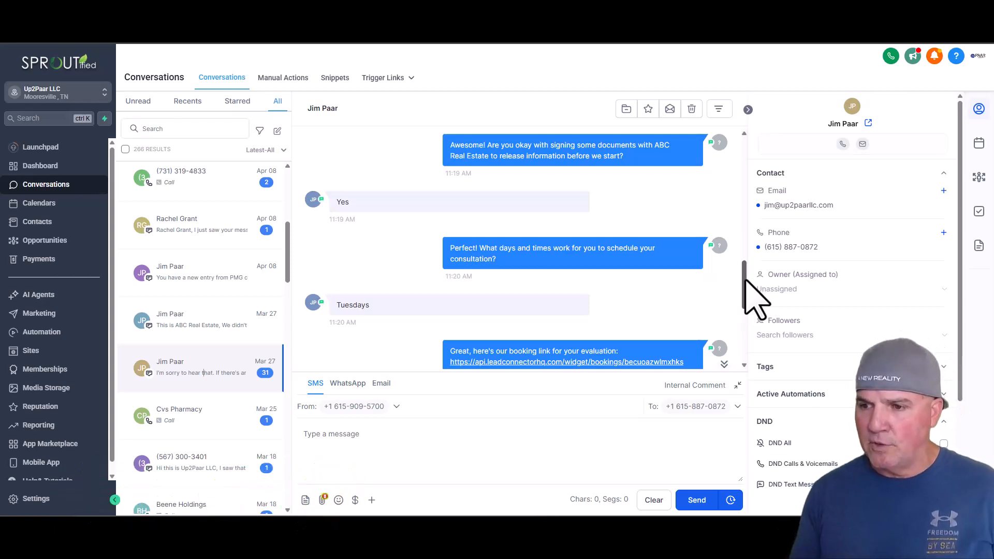
drag(742, 281, 743, 295)
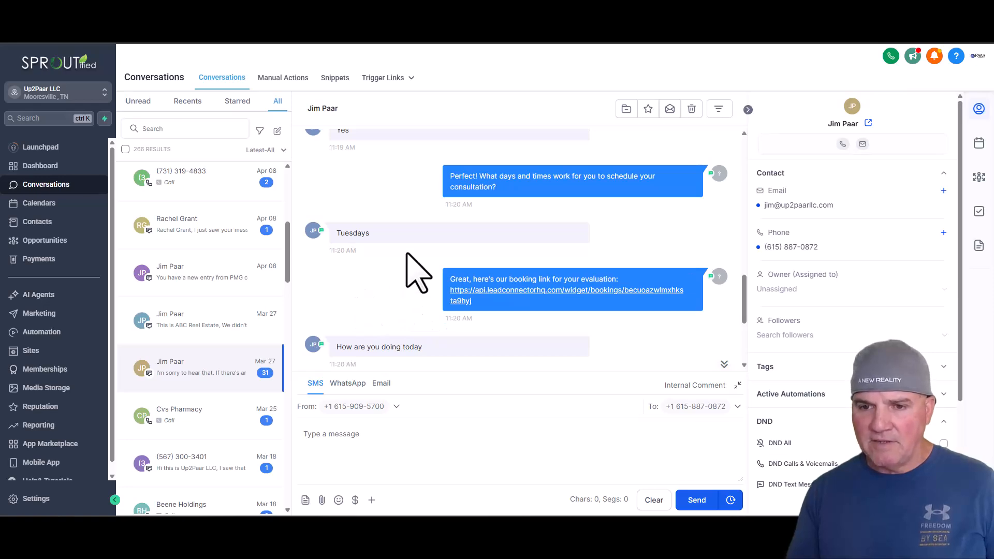
scroll(407, 266, down, 3)
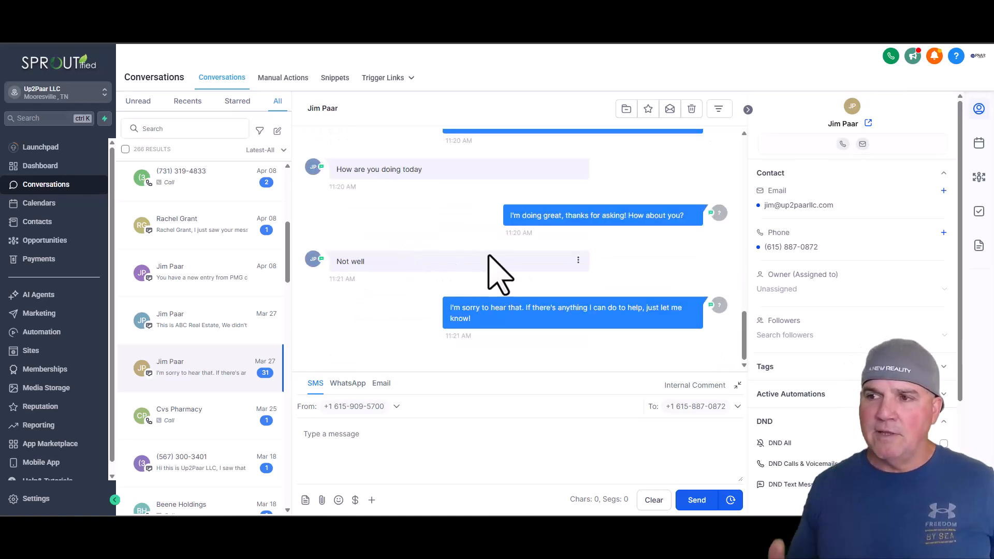